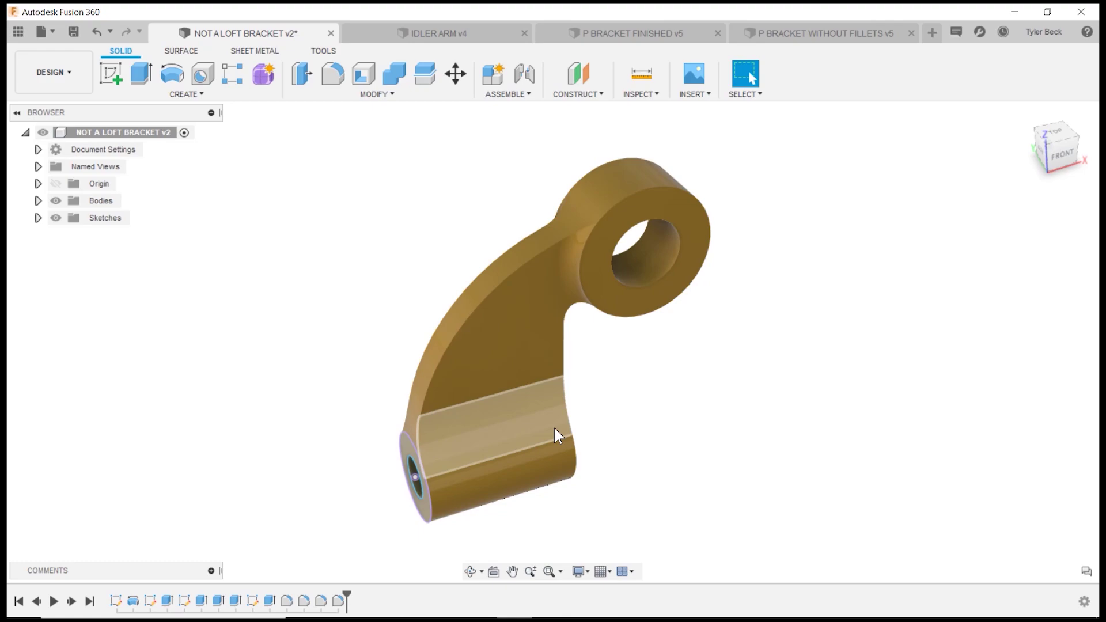
- Orbit and zoom around the bracket to inspect it from several angles
middle_click_drag(558, 405, 585, 391, "shift")
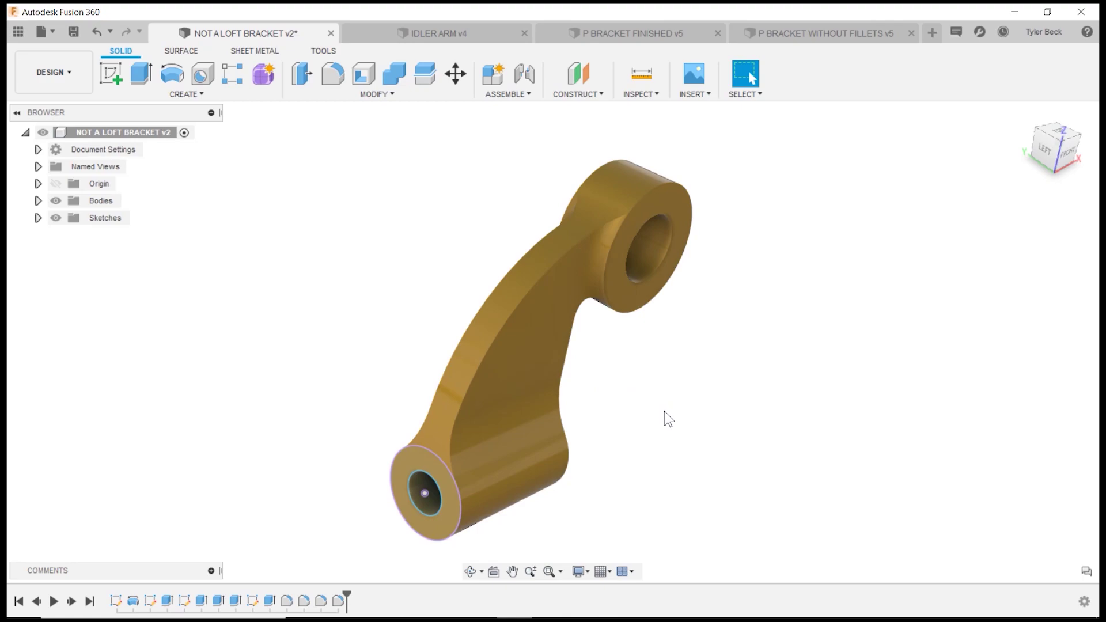
mouse_move(665, 410)
middle_mouse_down("shift")
mouse_move(647, 425)
mouse_move(583, 403)
mouse_move(620, 377)
mouse_move(626, 416)
mouse_move(645, 425)
mouse_move(666, 397)
mouse_move(654, 415)
middle_mouse_up("shift")
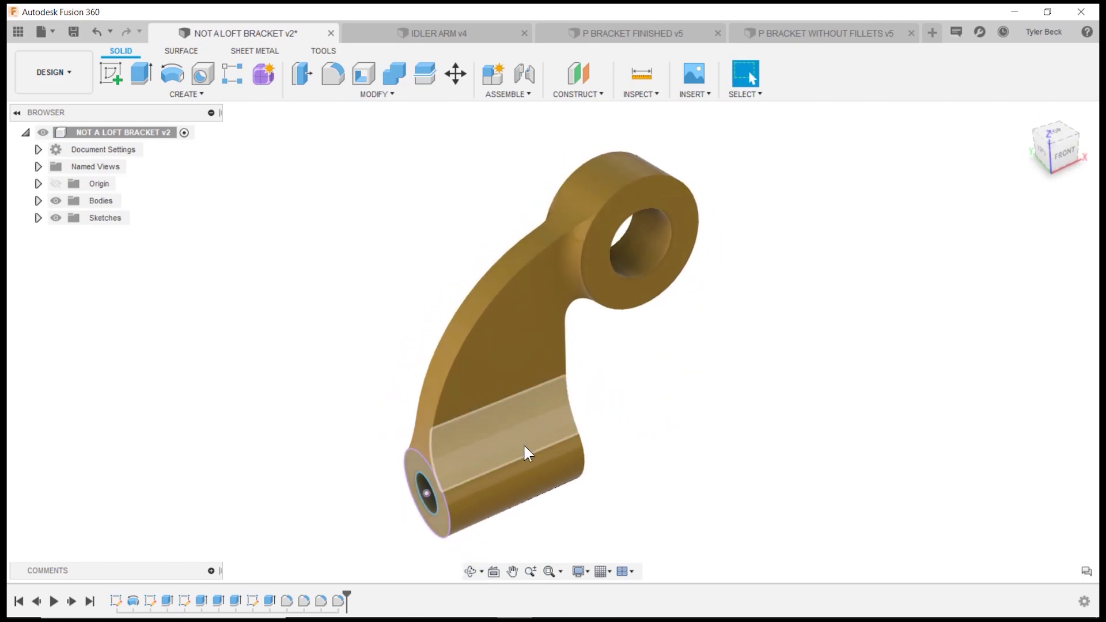
middle_click_drag(507, 499, 532, 510, "shift")
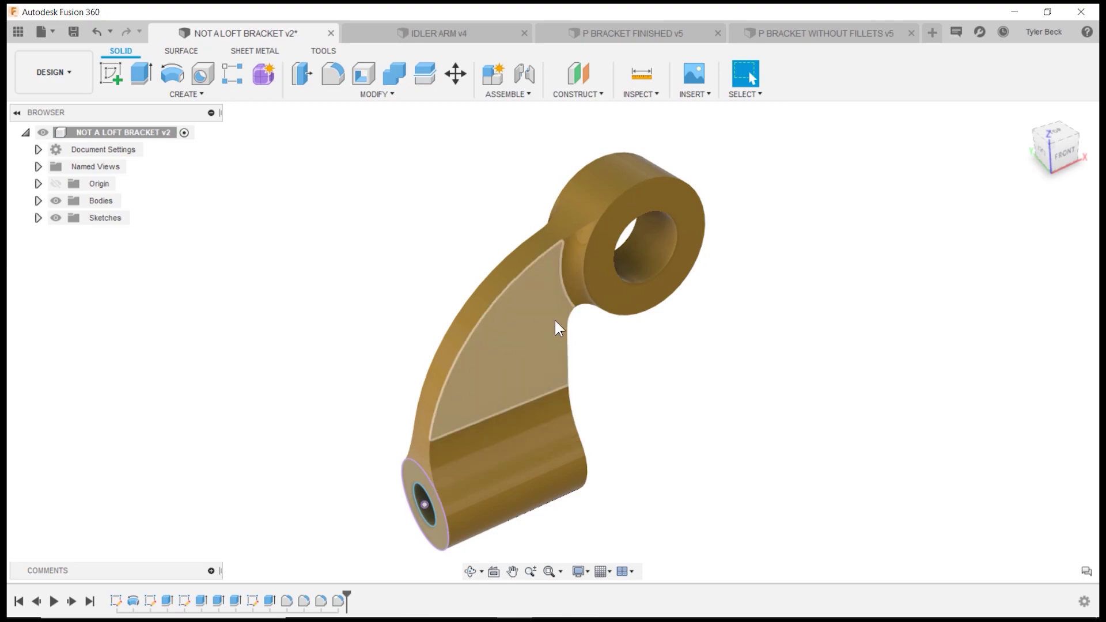
middle_click_drag(617, 439, 591, 441, "shift")
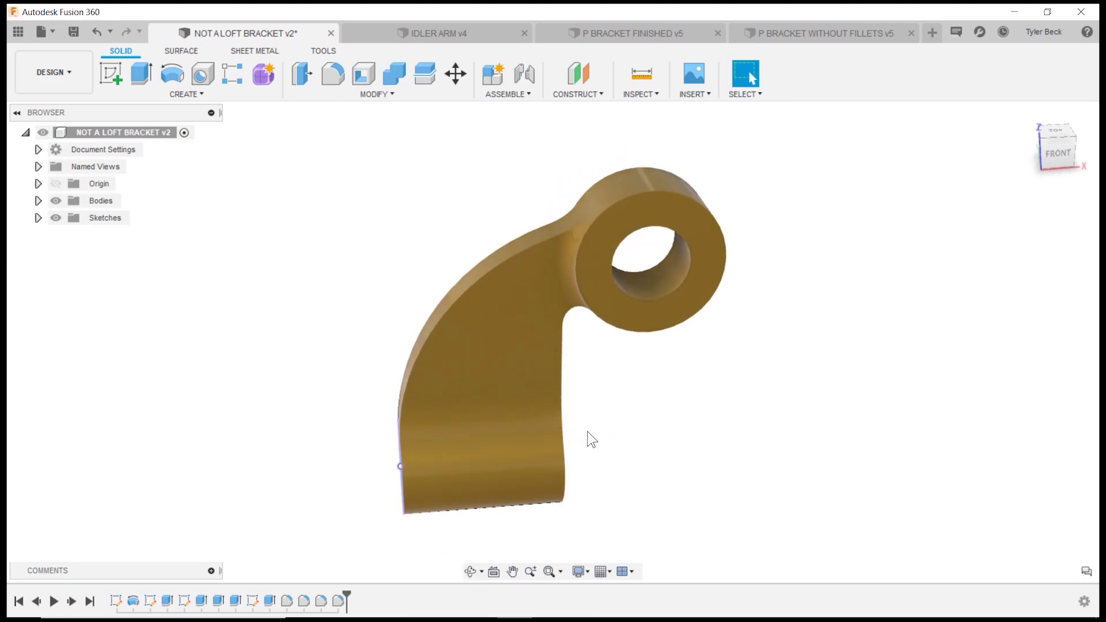
mouse_move(561, 384)
middle_mouse_down("shift")
mouse_move(548, 386)
mouse_move(562, 383)
middle_mouse_up("shift")
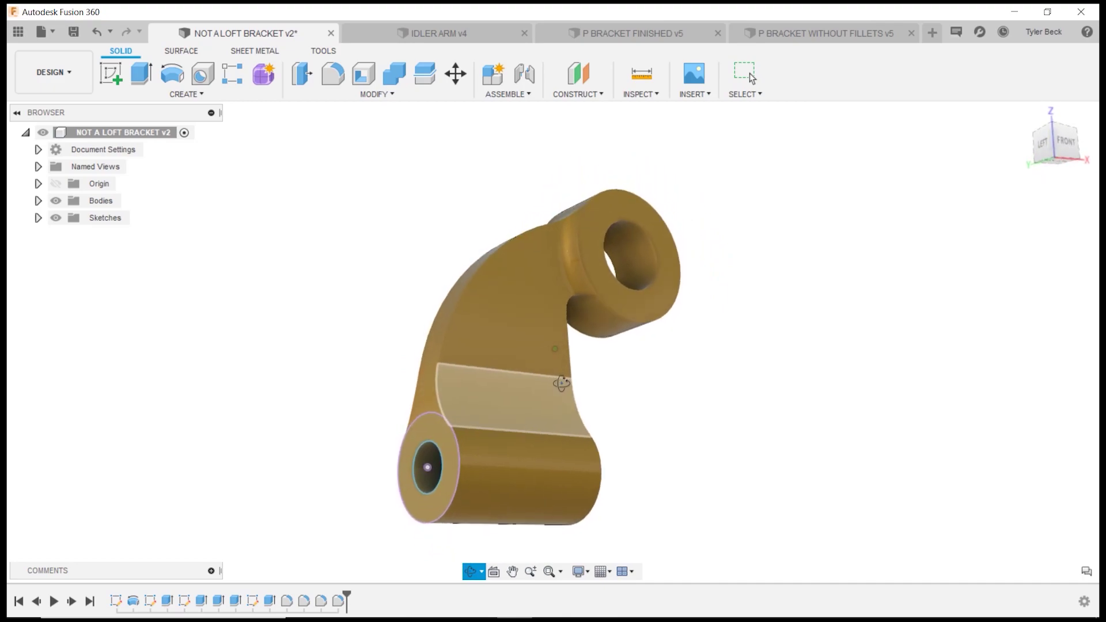
key("Escape")
scroll(558, 248, "up", 5)
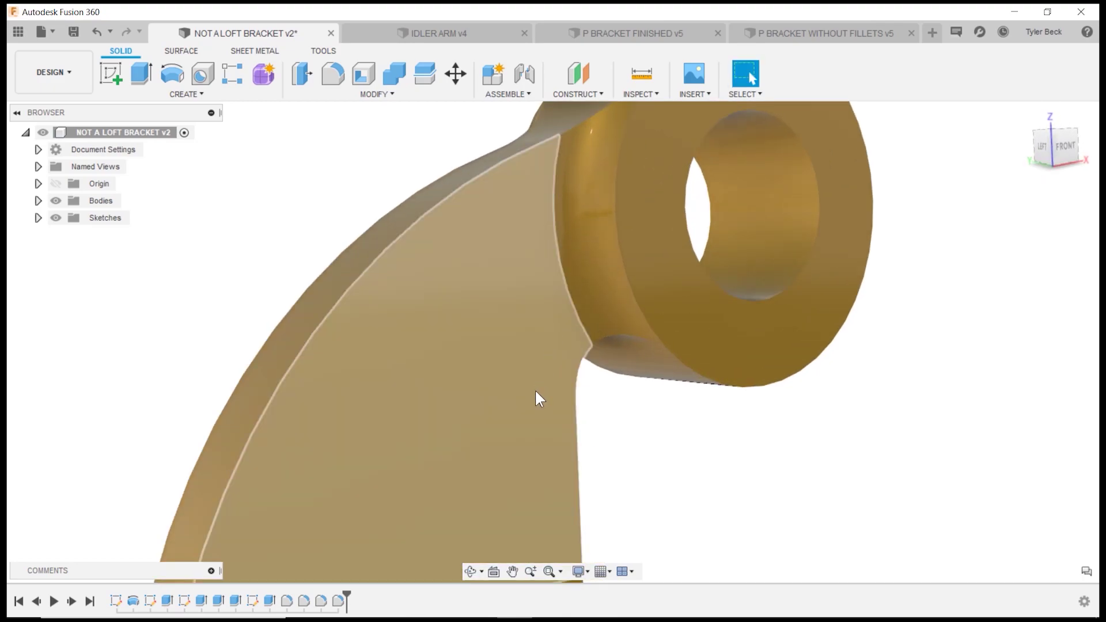
scroll(538, 404, "down", 5)
- Roll the timeline back so only the early arm plate and lower cylinder extrusions remain
middle_click_drag(548, 432, 389, 524, "shift")
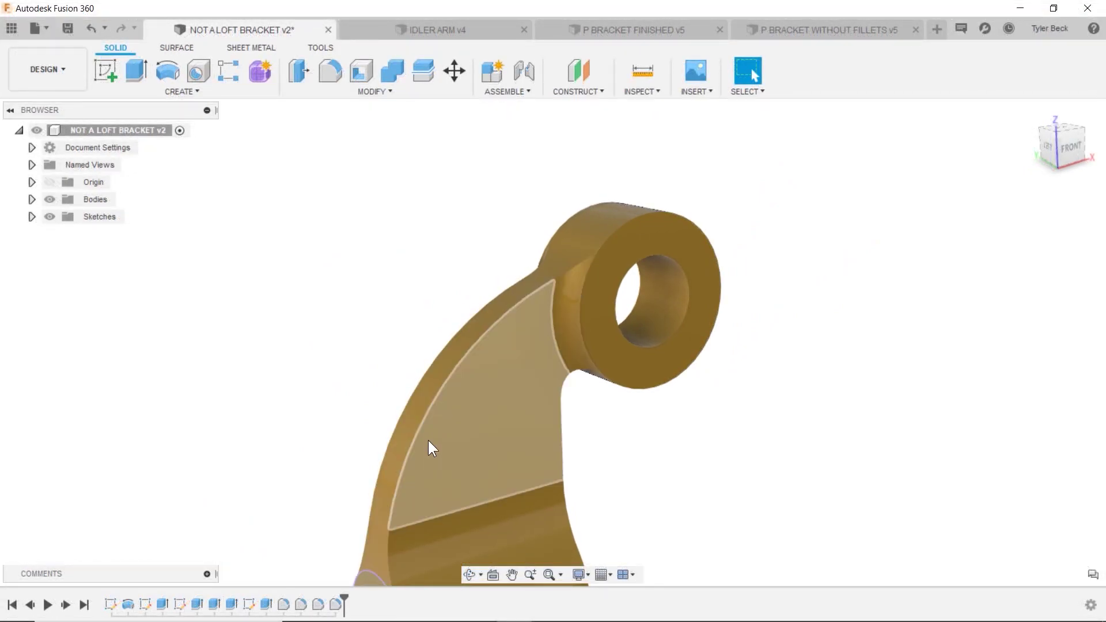
middle_click_drag(587, 461, 569, 493, "shift")
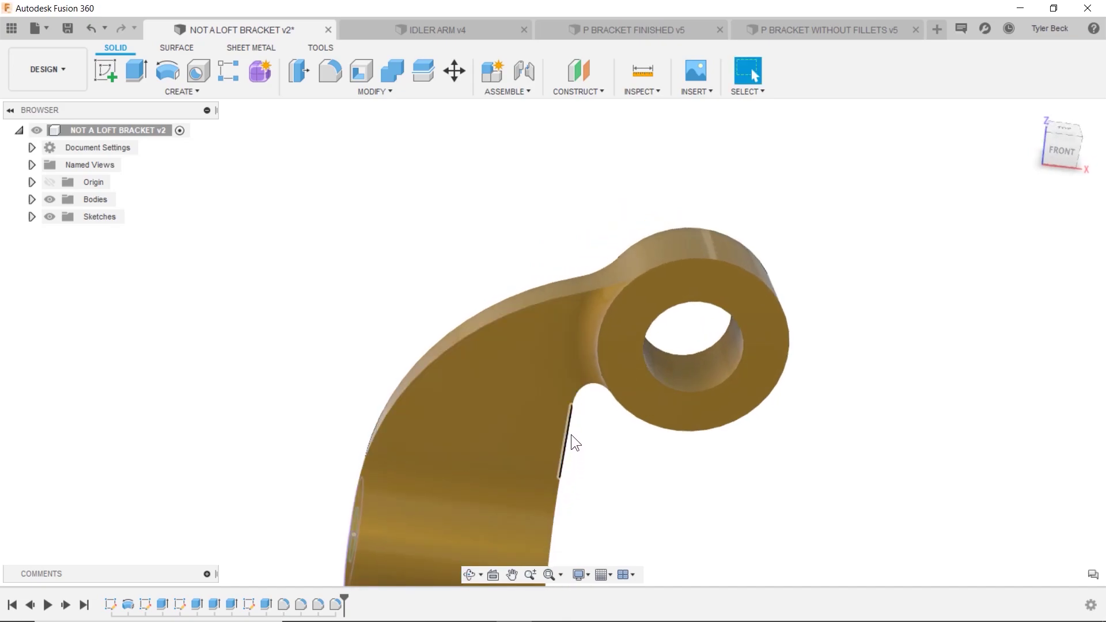
scroll(620, 477, "down", 2)
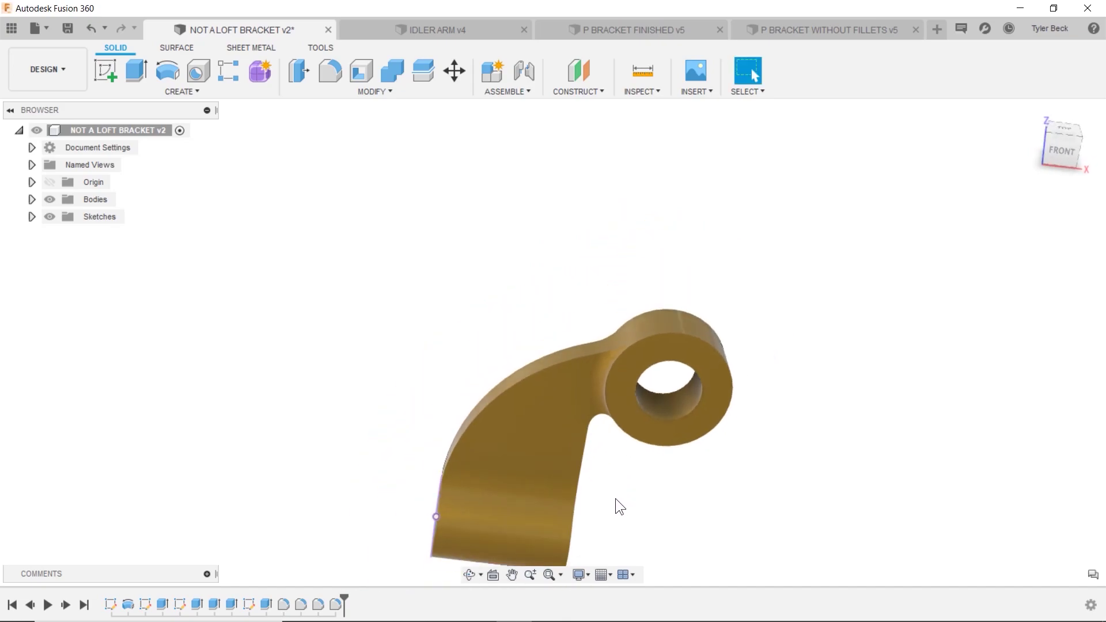
mouse_move(615, 499)
middle_mouse_down("shift")
mouse_move(637, 479)
mouse_move(613, 521)
middle_mouse_up("shift")
scroll(603, 521, "up", 2)
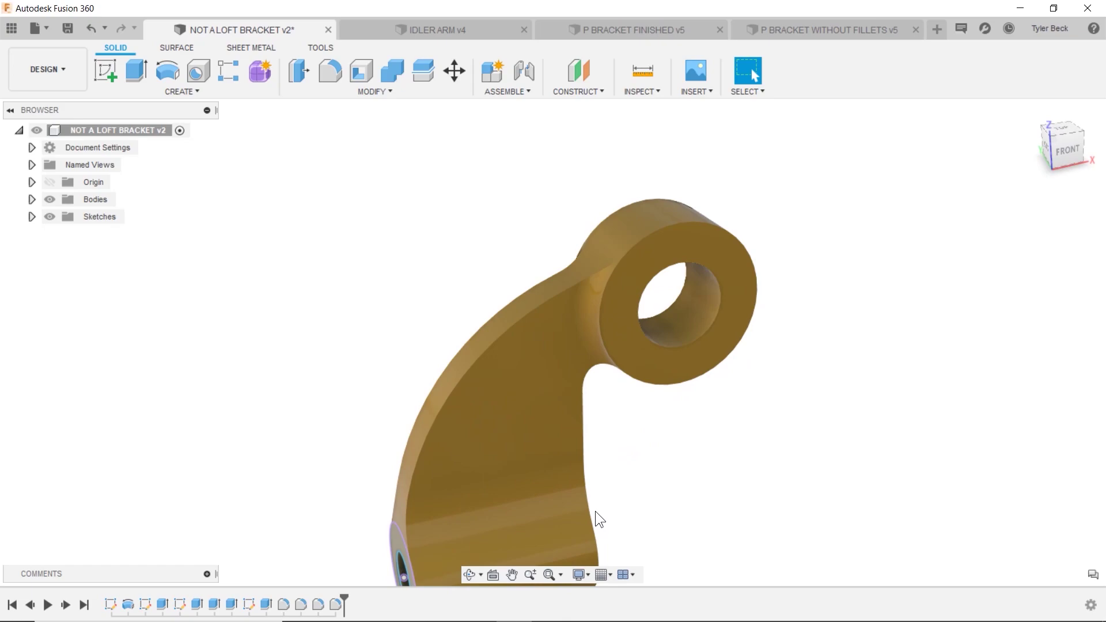
scroll(594, 509, "down", 2)
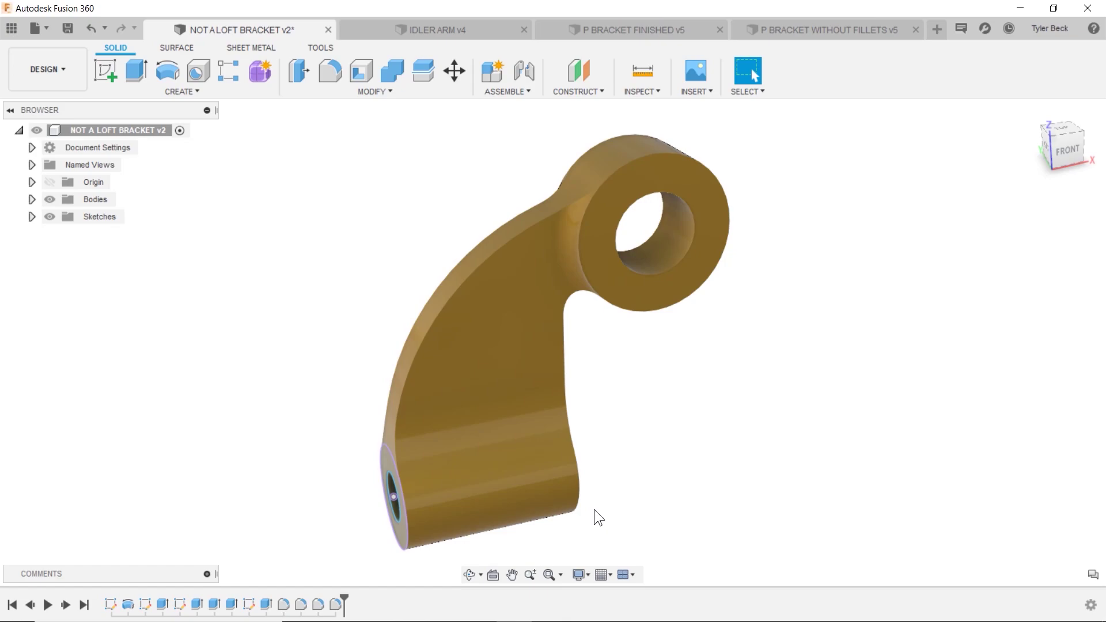
mouse_move(344, 601)
left_mouse_down()
mouse_move(138, 614)
mouse_move(149, 605)
mouse_move(135, 603)
mouse_move(167, 602)
left_mouse_up()
- Advance the history to add the upper cylinder boss, stopping before the fillets
mouse_move(427, 370)
middle_mouse_down("shift")
mouse_move(472, 370)
mouse_move(423, 375)
middle_mouse_up("shift")
left_click_drag(171, 602, 275, 602)
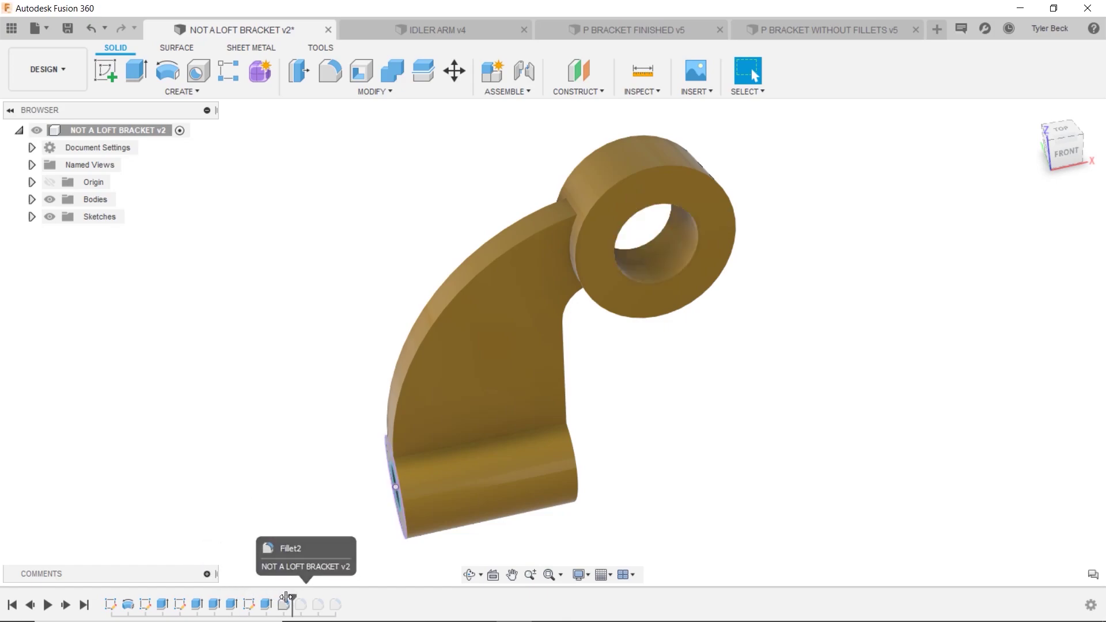
middle_click_drag(313, 468, 341, 415, "shift")
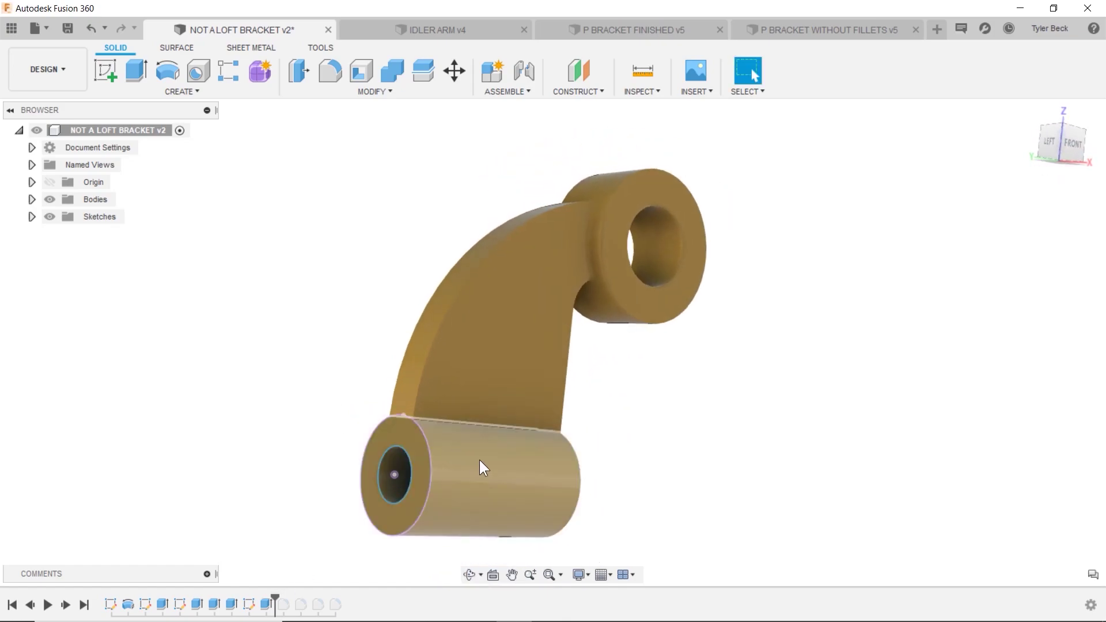
scroll(551, 514, "up", 2)
scroll(544, 515, "up", 1)
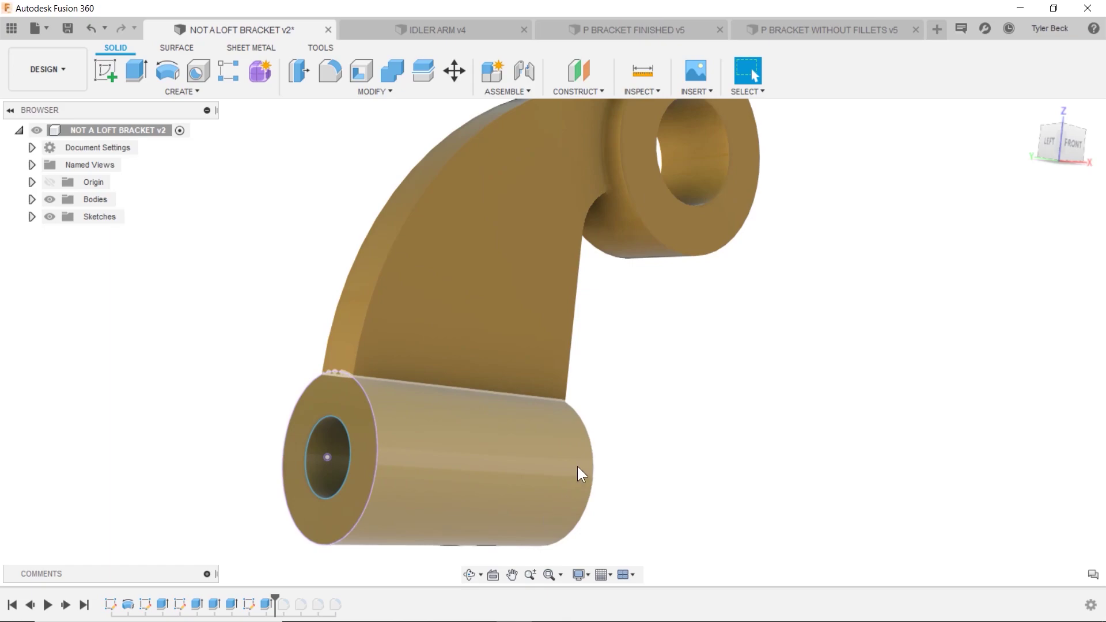
middle_click_drag(577, 466, 658, 434, "shift")
scroll(631, 472, "down", 3)
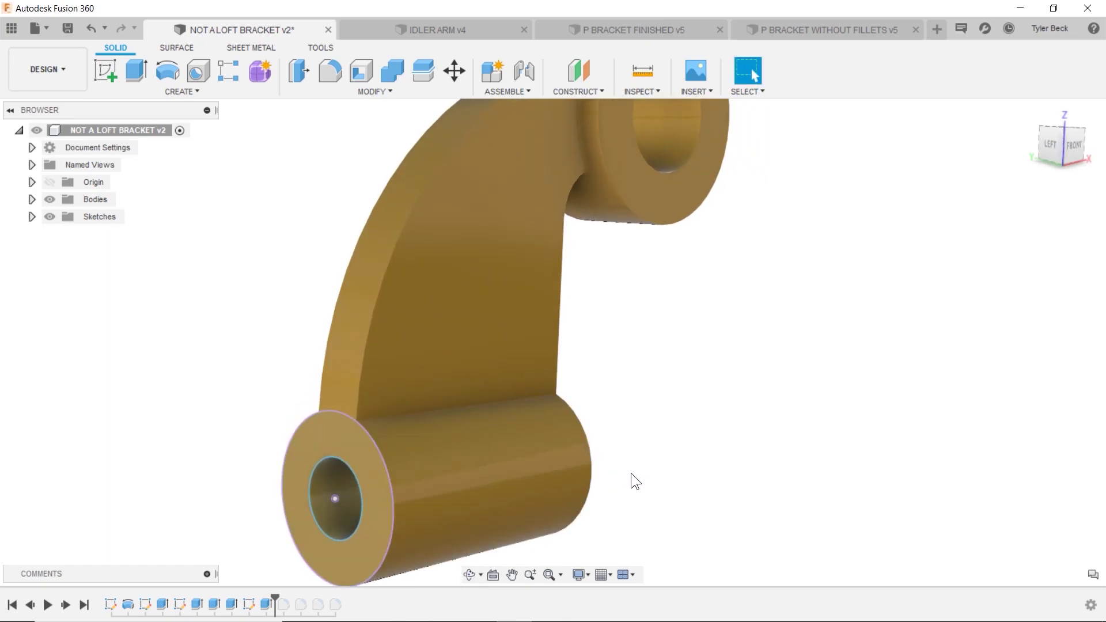
- Check the areas of the arm face and both boss end faces
left_click(497, 352)
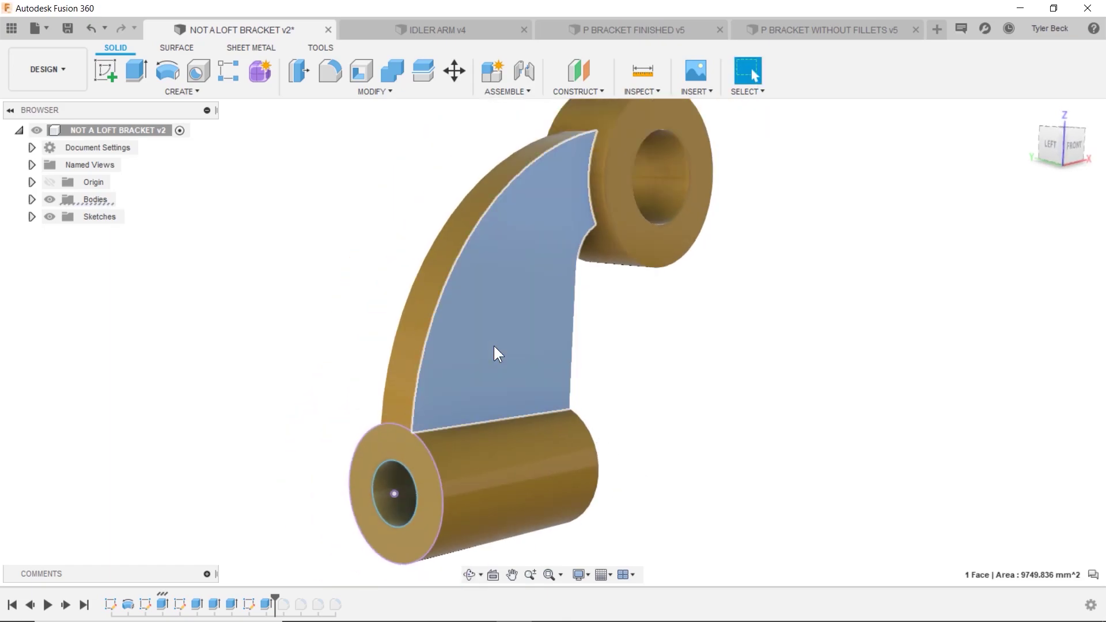
left_click(635, 244)
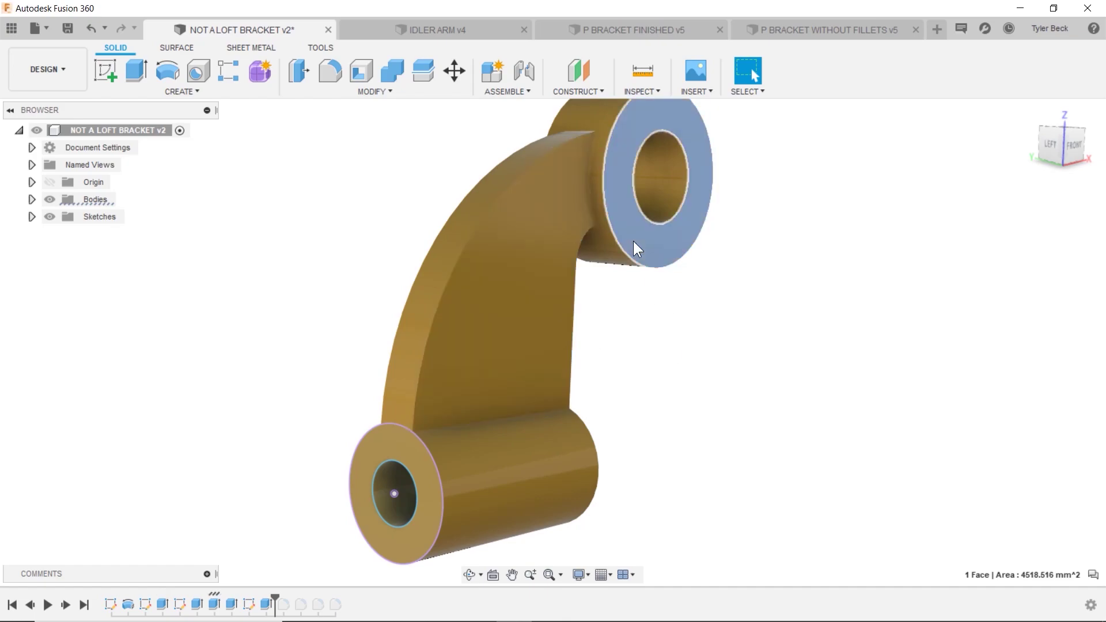
left_click(418, 468)
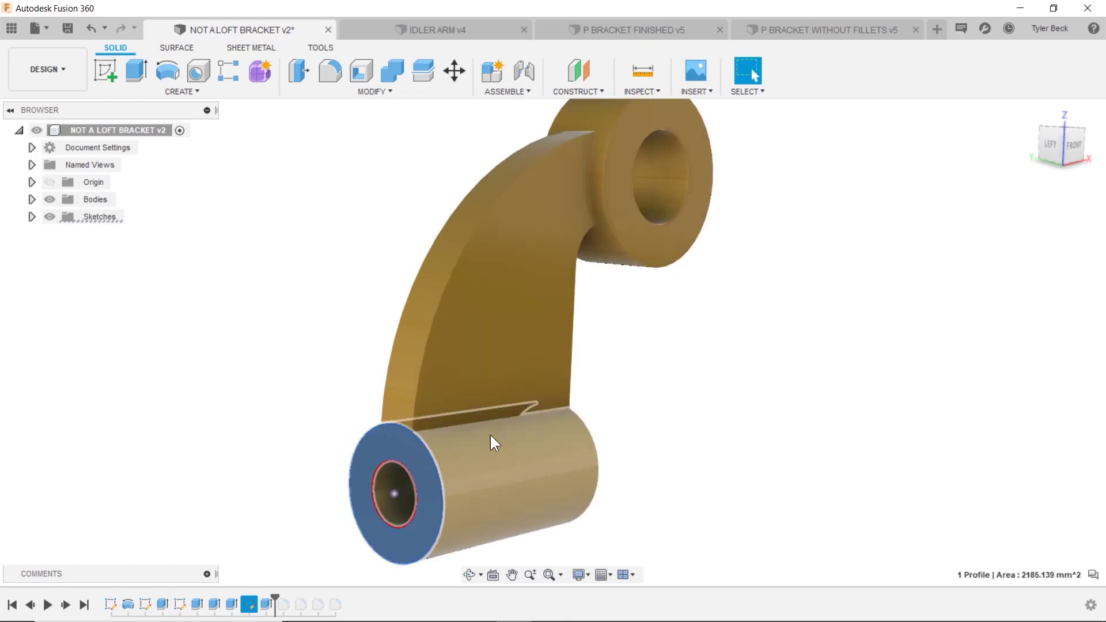
left_click(658, 365)
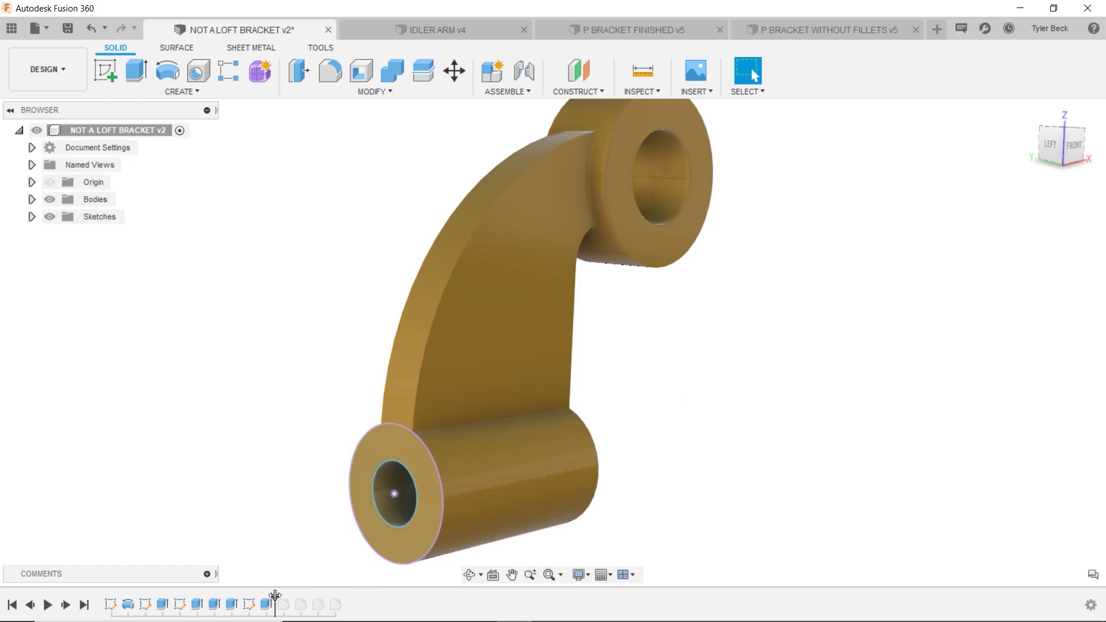
- Roll the timeline forward through Fillet4 and the last fillet to complete the bracket
left_click_drag(275, 599, 344, 596)
mouse_move(554, 443)
middle_mouse_down("shift")
mouse_move(509, 461)
mouse_move(518, 475)
mouse_move(463, 439)
middle_mouse_up("shift")
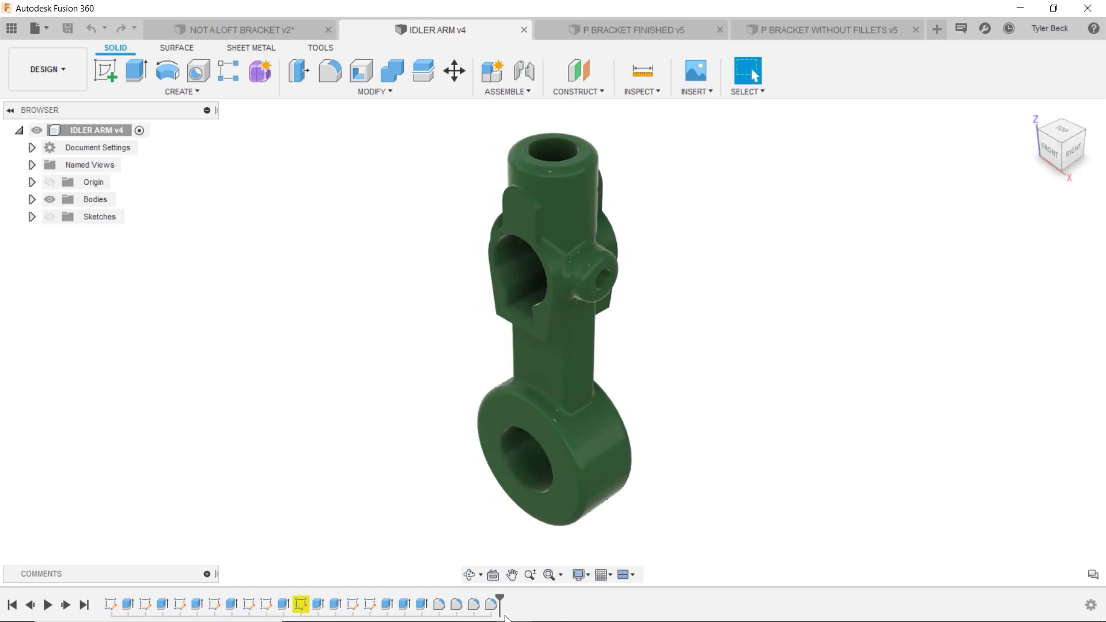
- Step the idler arm history from Extrude1 forward to Sketch4, showing both cylinder bosses
left_click_drag(499, 599, 124, 597)
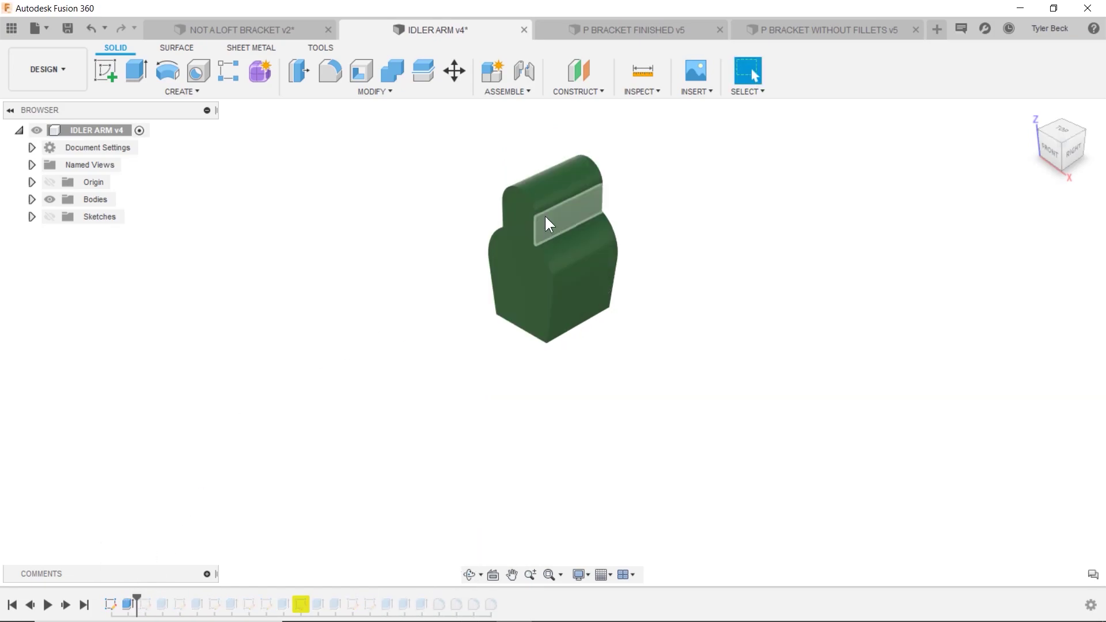
left_click_drag(137, 598, 170, 597)
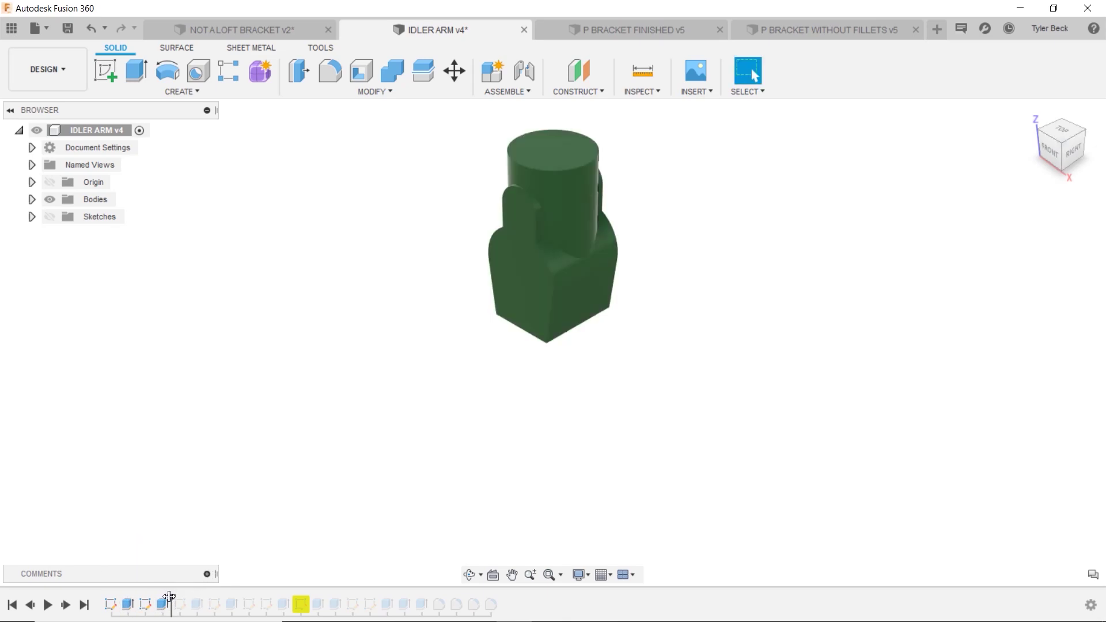
scroll(587, 205, "up", 5)
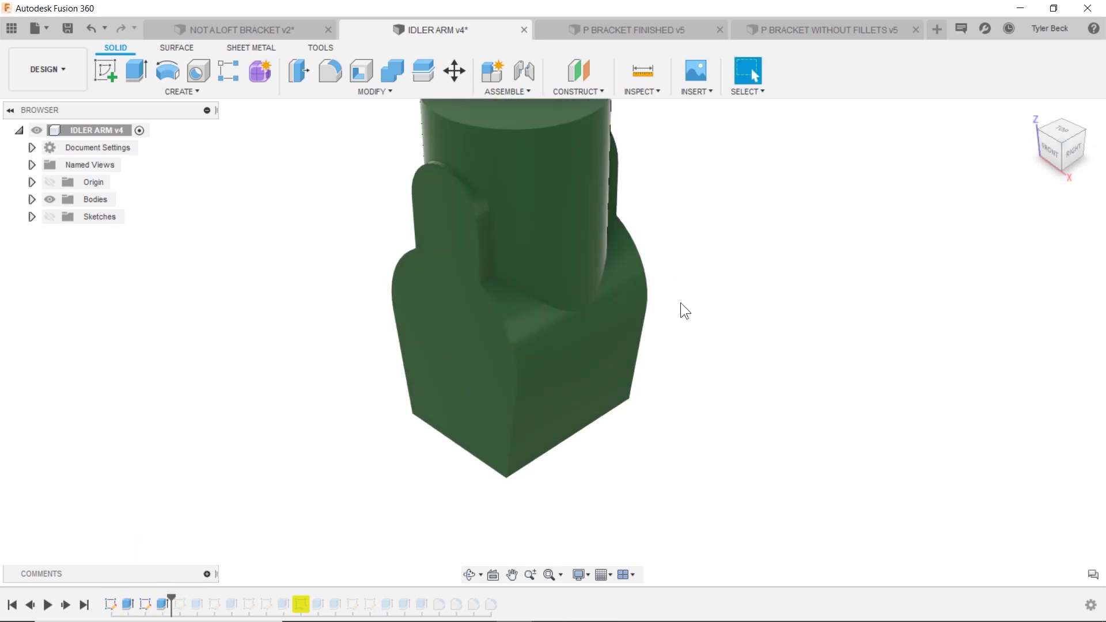
scroll(677, 308, "down", 2)
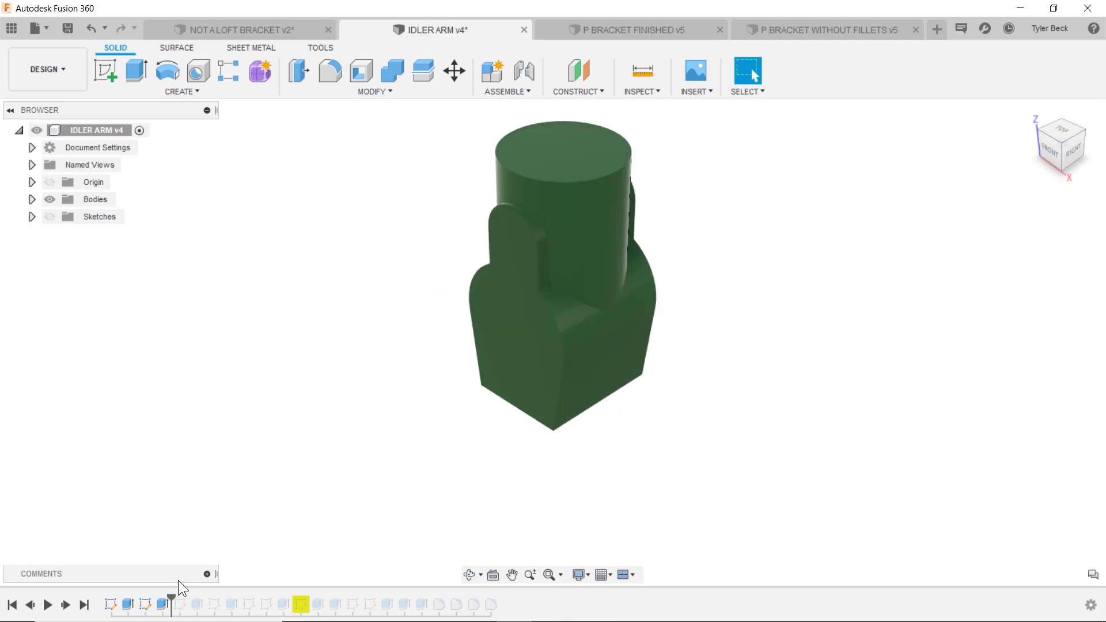
left_click_drag(171, 598, 201, 598)
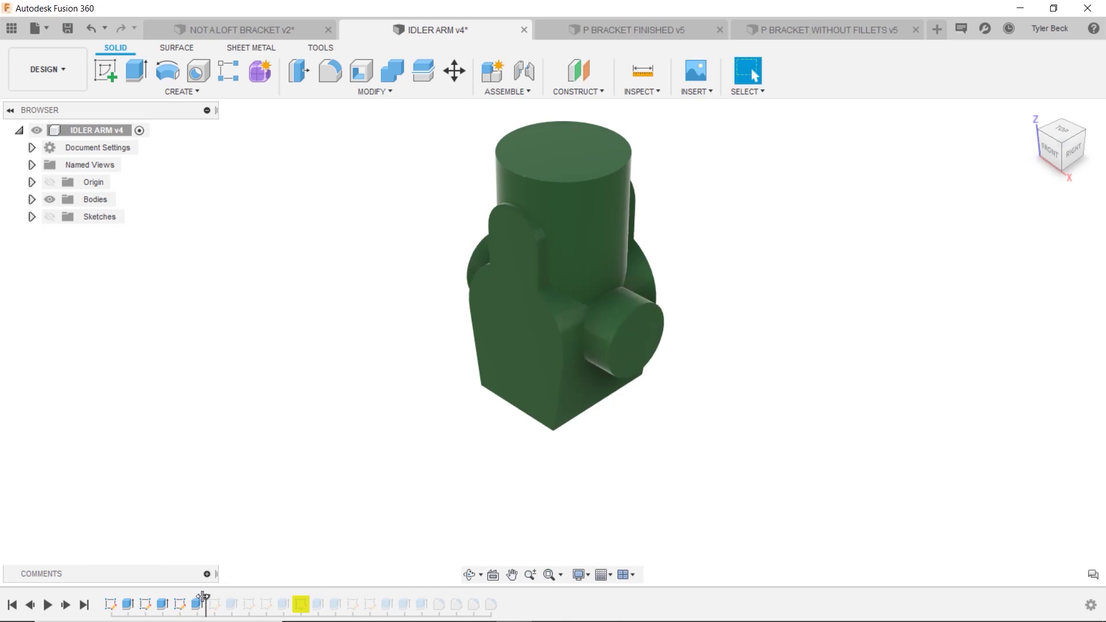
mouse_move(497, 474)
middle_mouse_down("shift")
mouse_move(573, 464)
mouse_move(486, 472)
middle_mouse_up("shift")
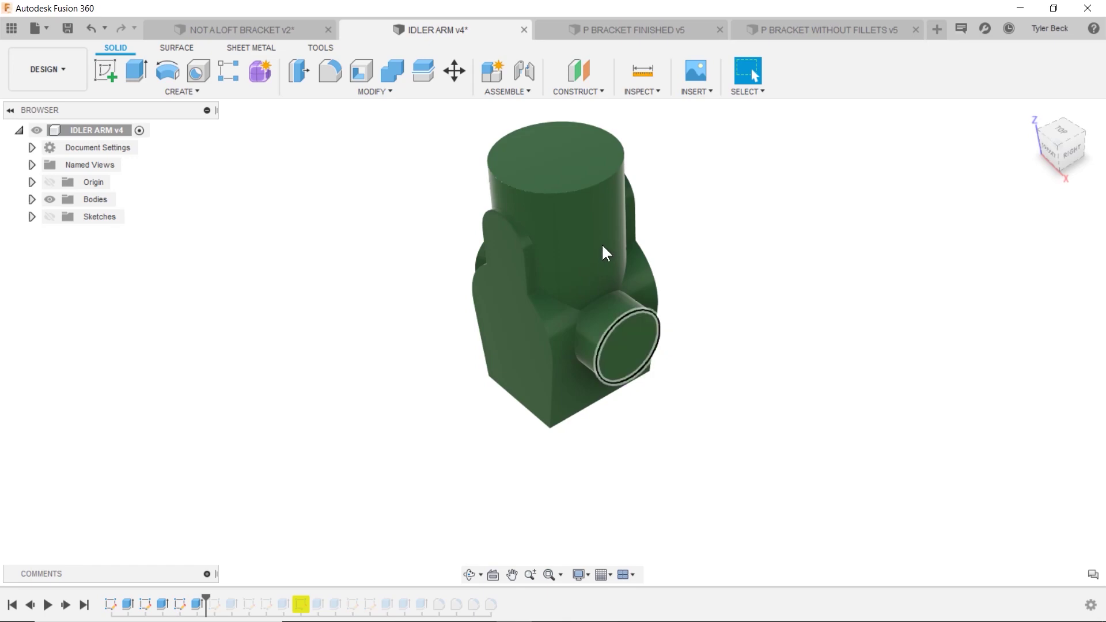
- Settle the history just after Sketch5 and turn the arm to a front view
mouse_move(208, 598)
left_mouse_down()
mouse_move(134, 599)
mouse_move(206, 599)
left_mouse_up()
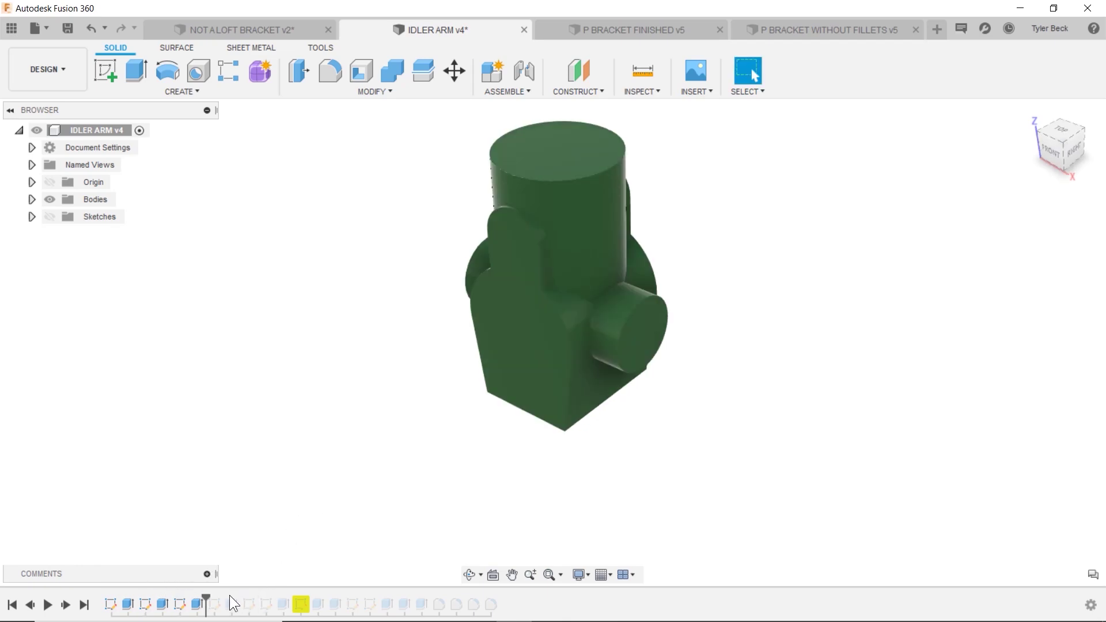
left_click_drag(206, 599, 232, 599)
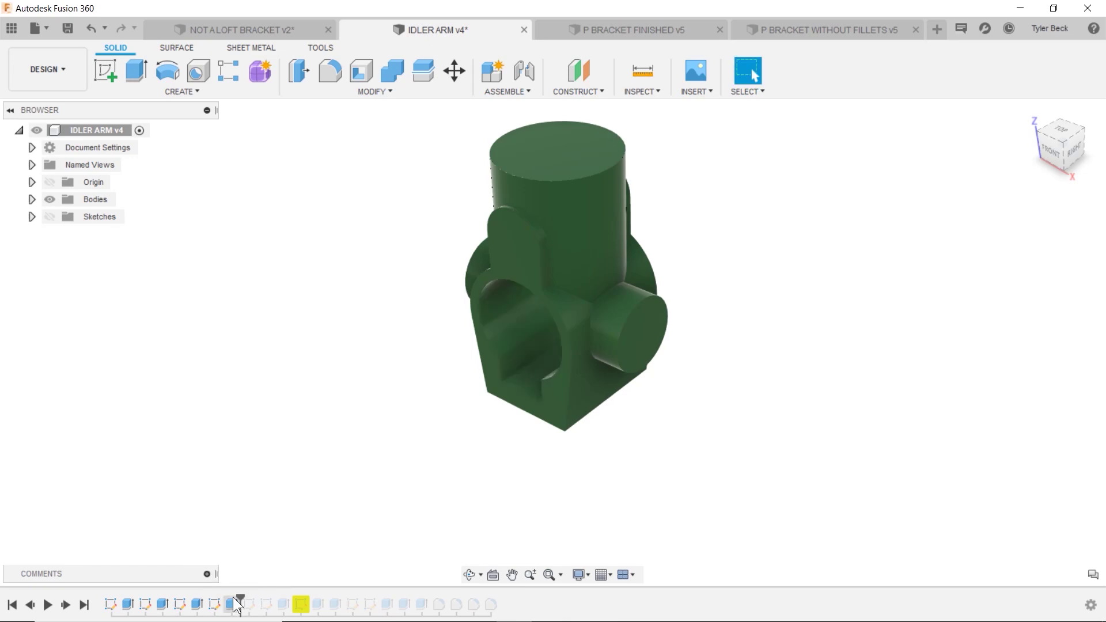
mouse_move(438, 482)
middle_mouse_down("shift")
mouse_move(469, 437)
mouse_move(458, 442)
middle_mouse_up("shift")
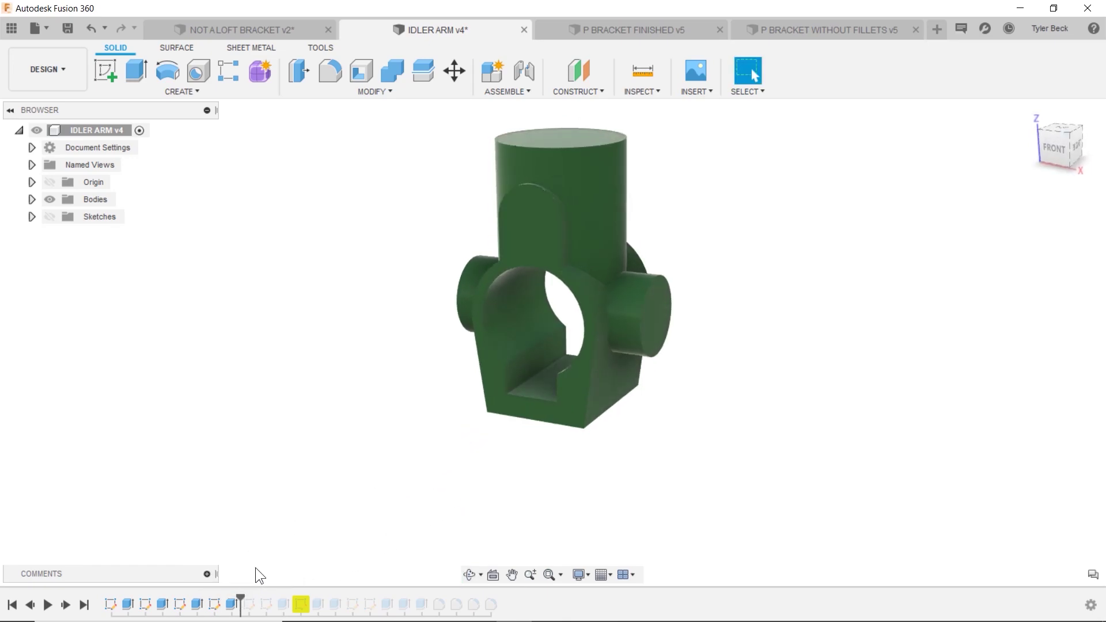
- From Sketch5, roll forward to add the side holes and the long rectangular arm
left_click(248, 603)
left_click_drag(240, 599, 292, 599)
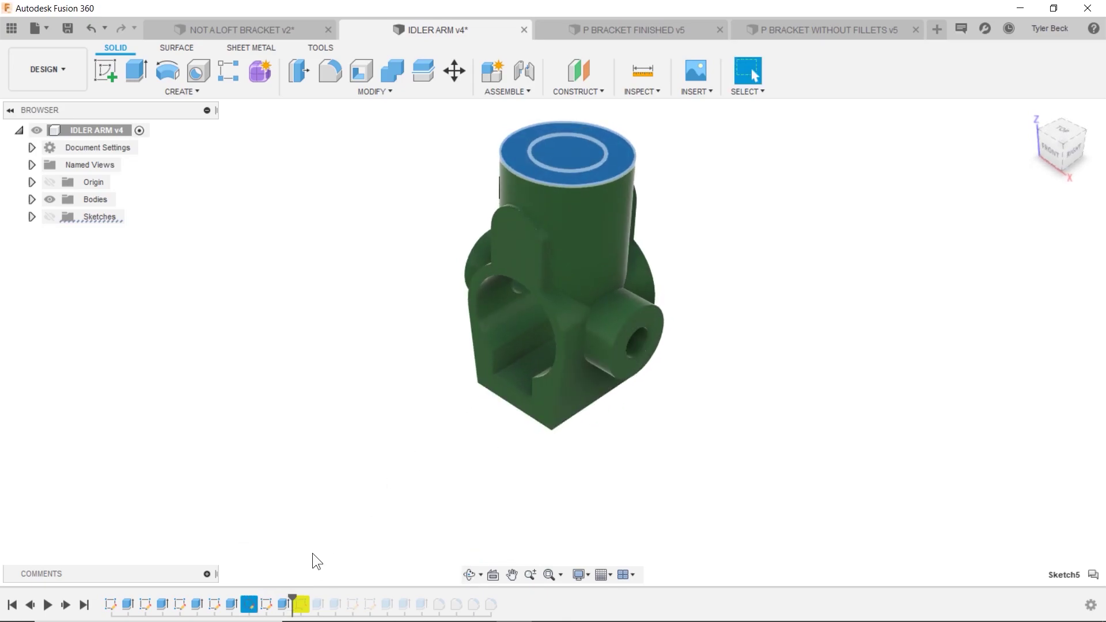
left_click_drag(293, 602, 327, 602)
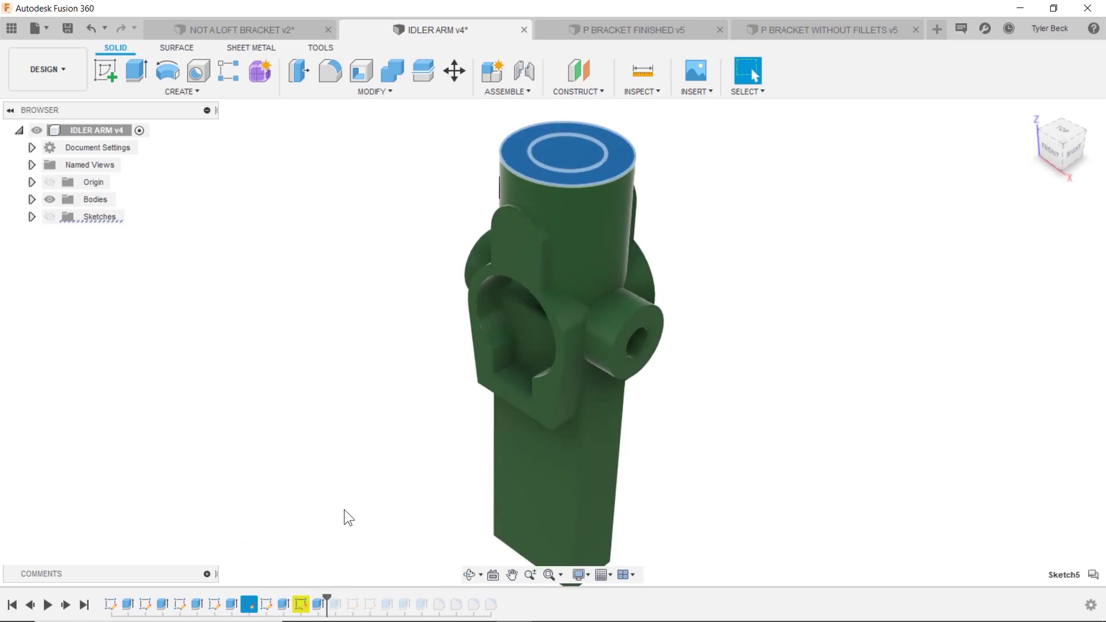
middle_click_drag(482, 469, 520, 360, "shift")
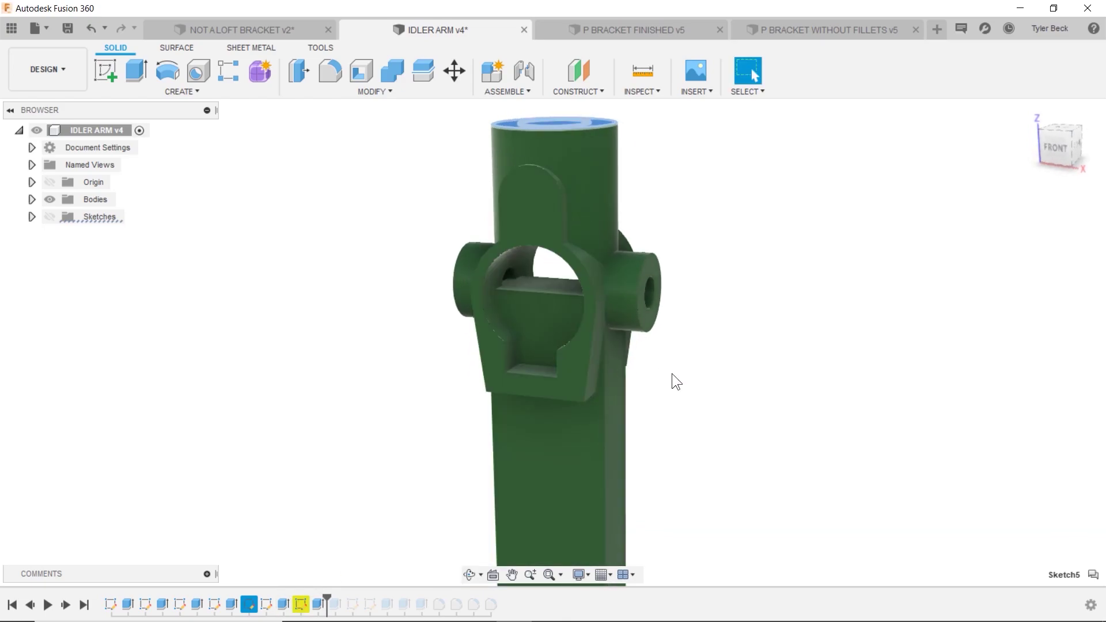
scroll(671, 373, "down", 5)
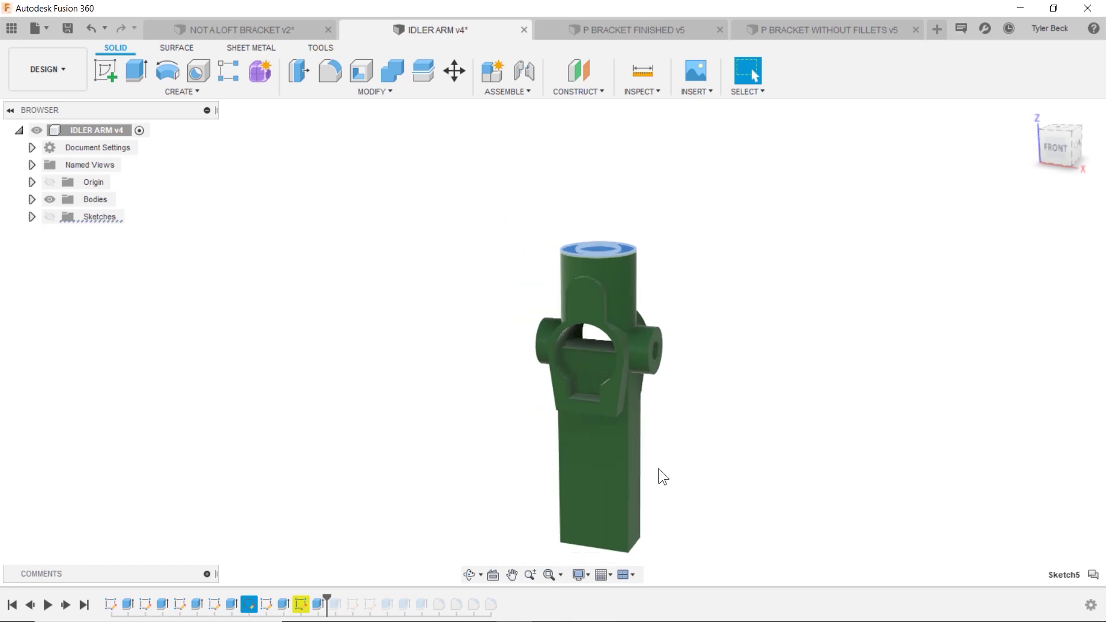
- Roll forward through the round base and all remaining features, viewing the arm isometrically
left_click_drag(327, 597, 344, 595)
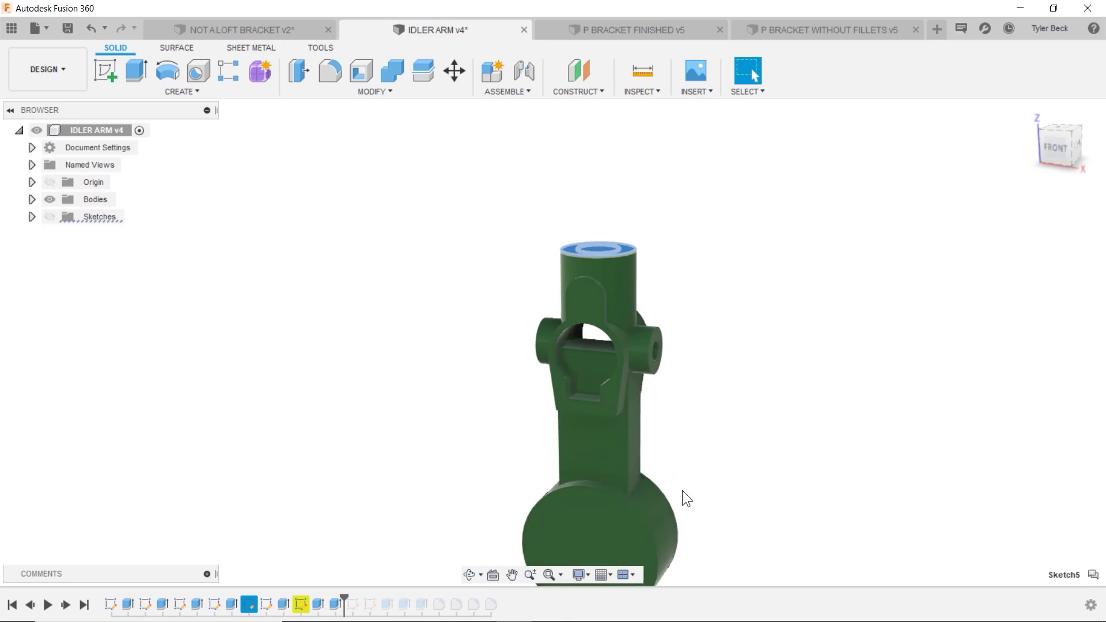
scroll(682, 490, "up", 2)
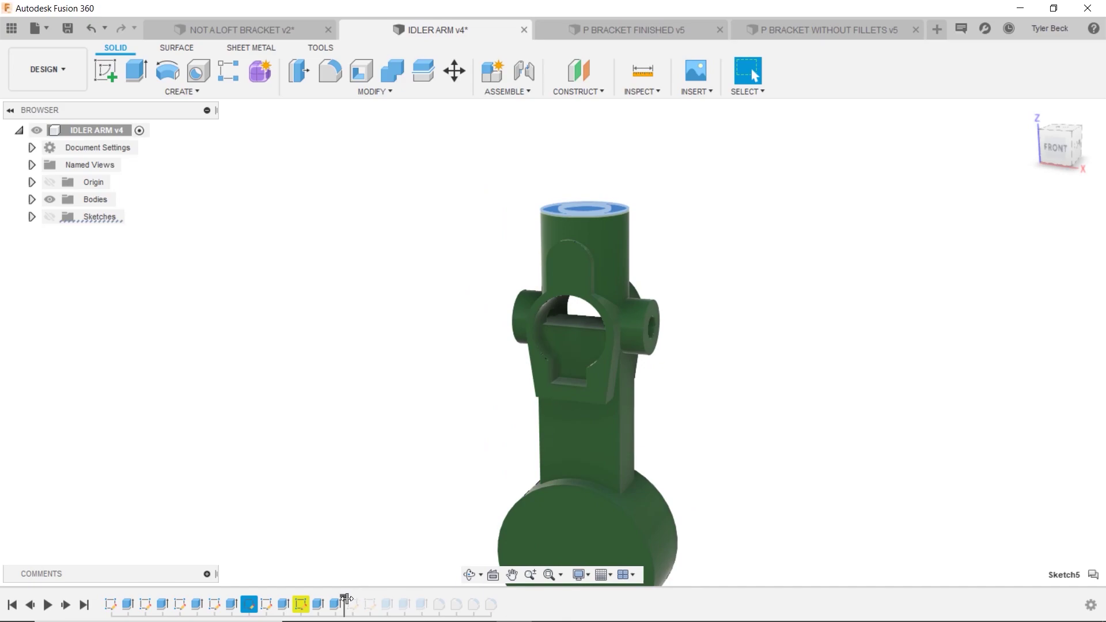
left_click_drag(345, 601, 500, 604)
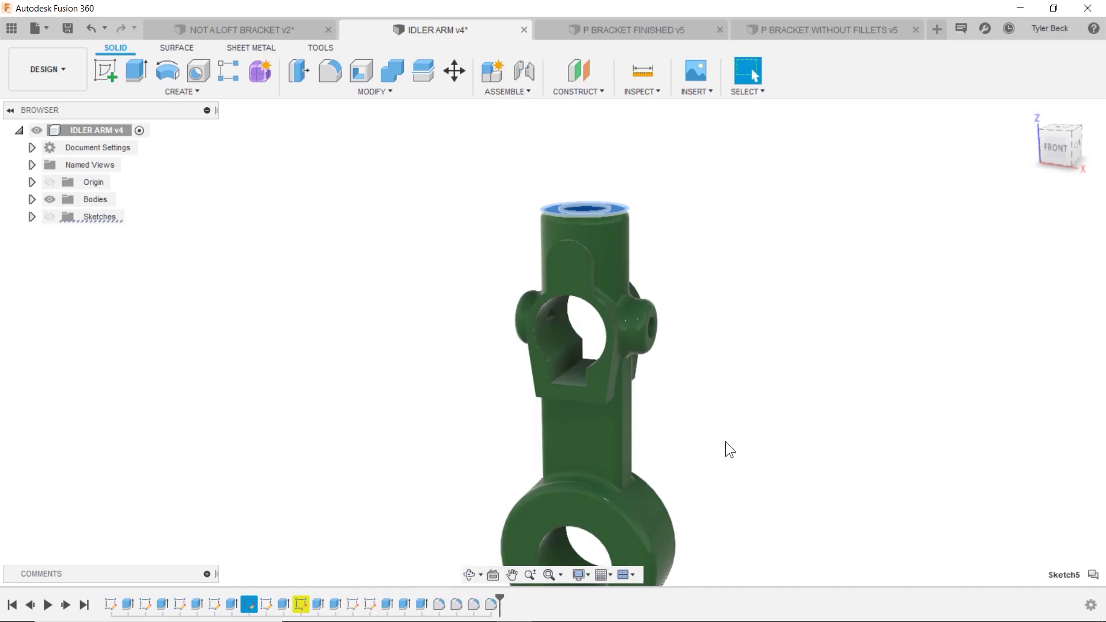
middle_click_drag(725, 441, 698, 464, "shift")
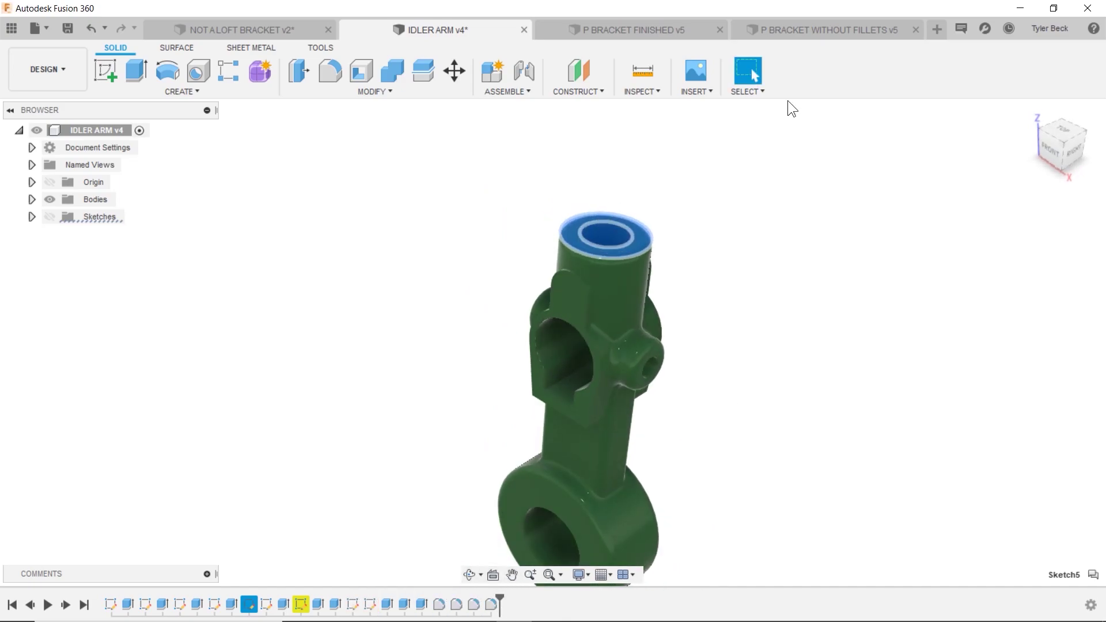
- Switch to P BRACKET WITHOUT FILLETS v5 and orbit it from above and low front
key("ctrl+Tab")
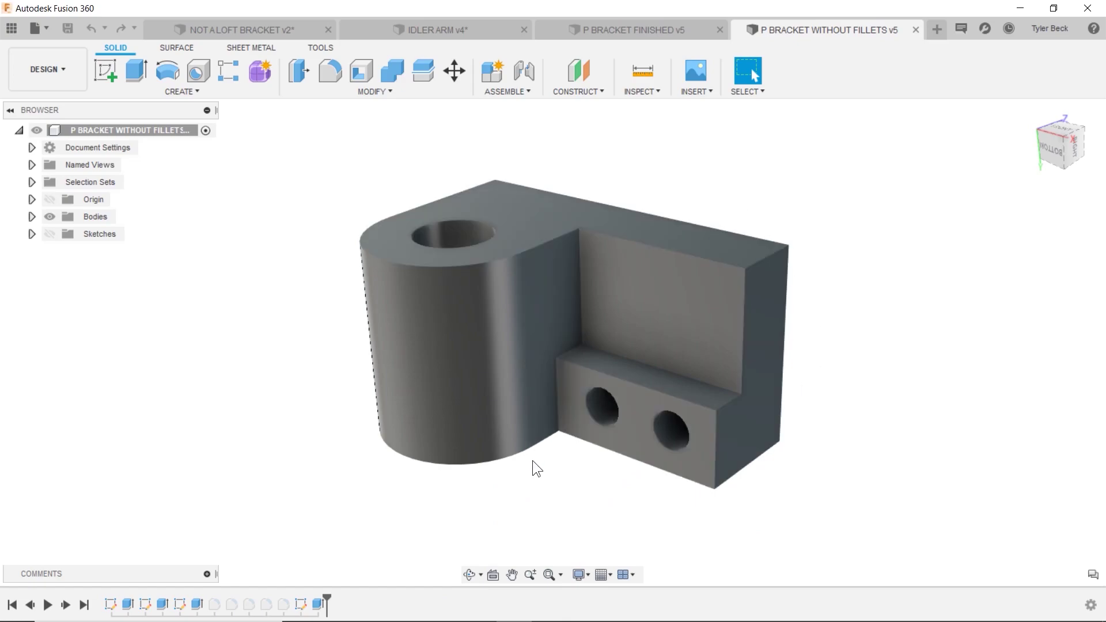
middle_click_drag(532, 461, 547, 249, "shift")
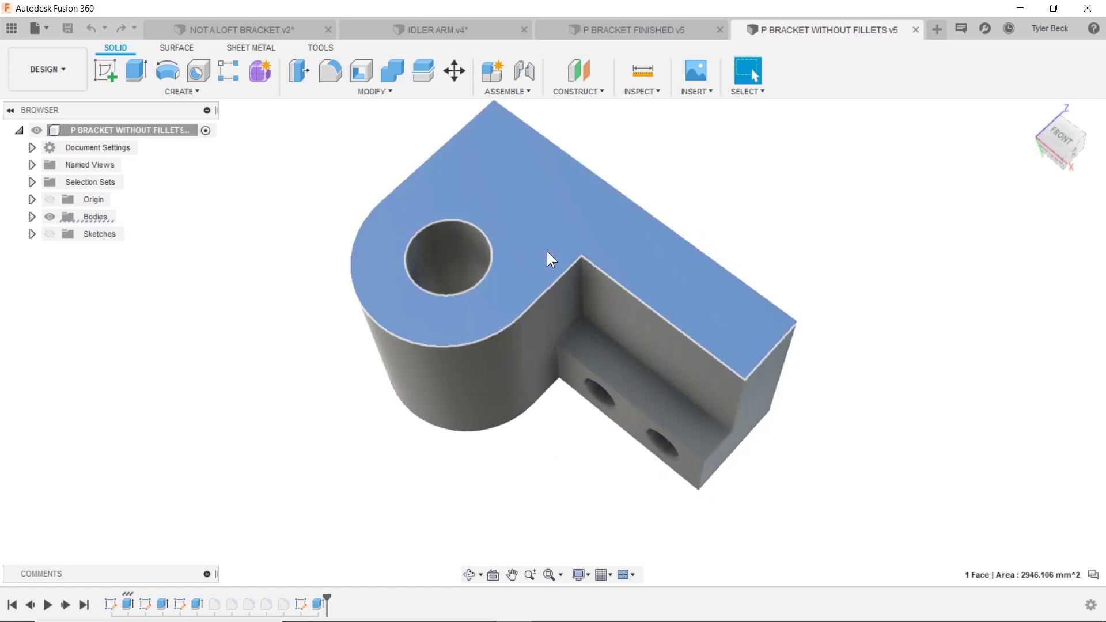
left_click(548, 252)
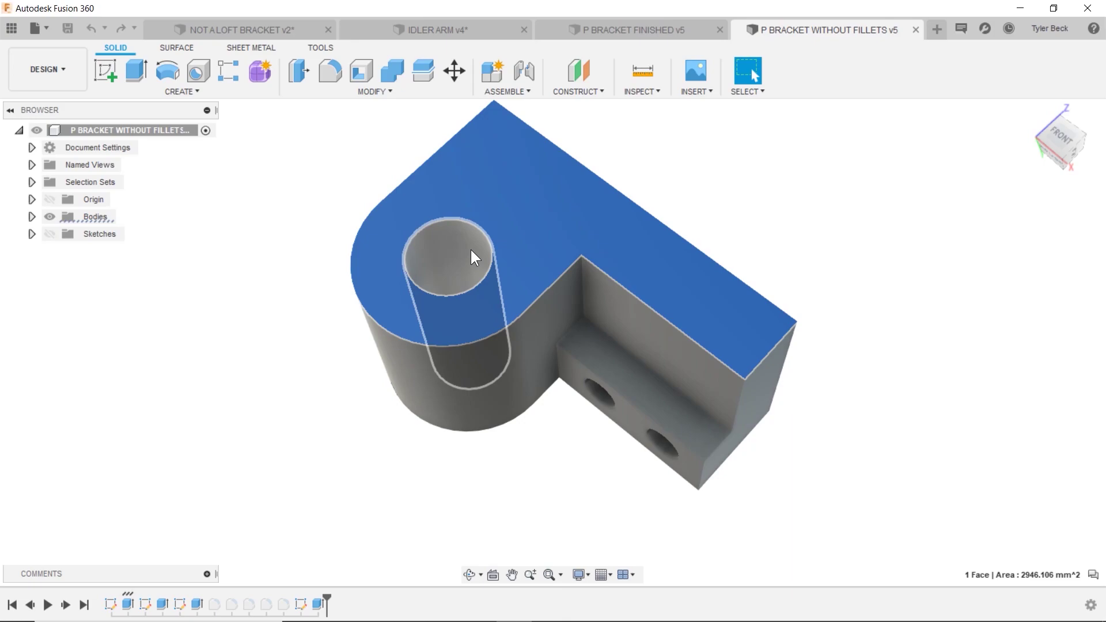
middle_click_drag(470, 248, 651, 419, "shift")
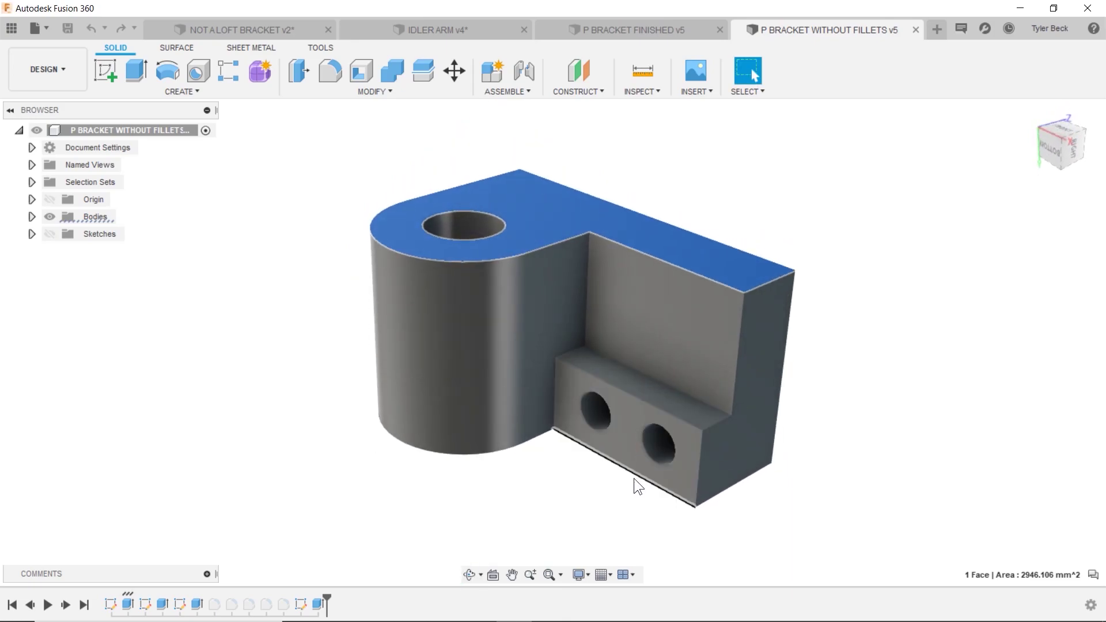
- In P BRACKET FINISHED v5, roll the history back to after Extrude4, before the fillets
left_click(639, 29)
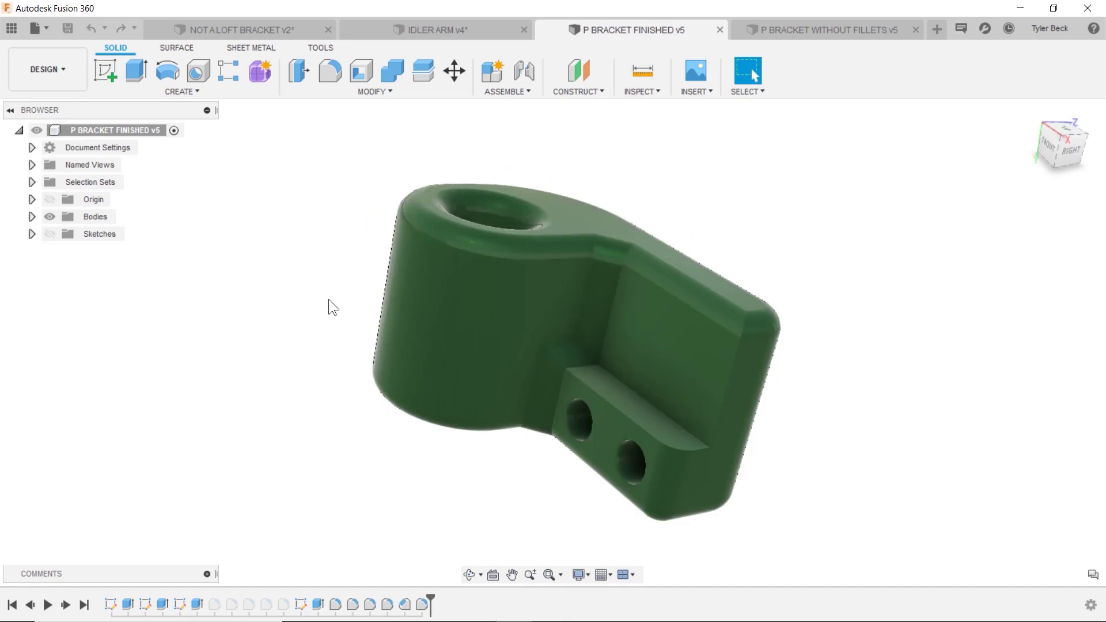
middle_click_drag(328, 304, 327, 325, "shift")
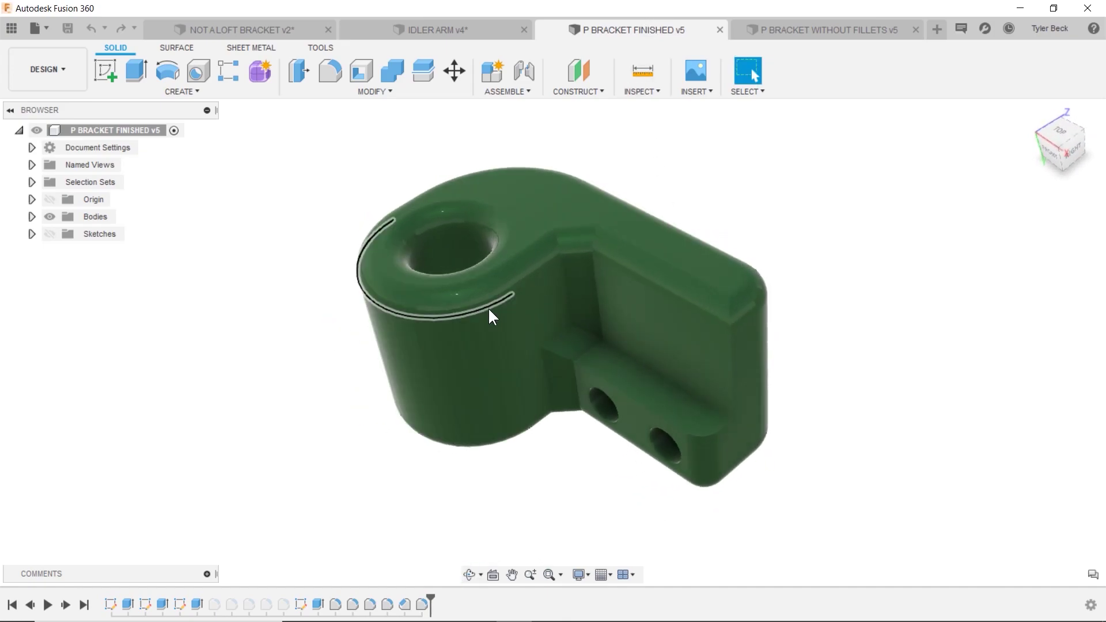
scroll(525, 263, "up", 5)
scroll(689, 248, "down", 2)
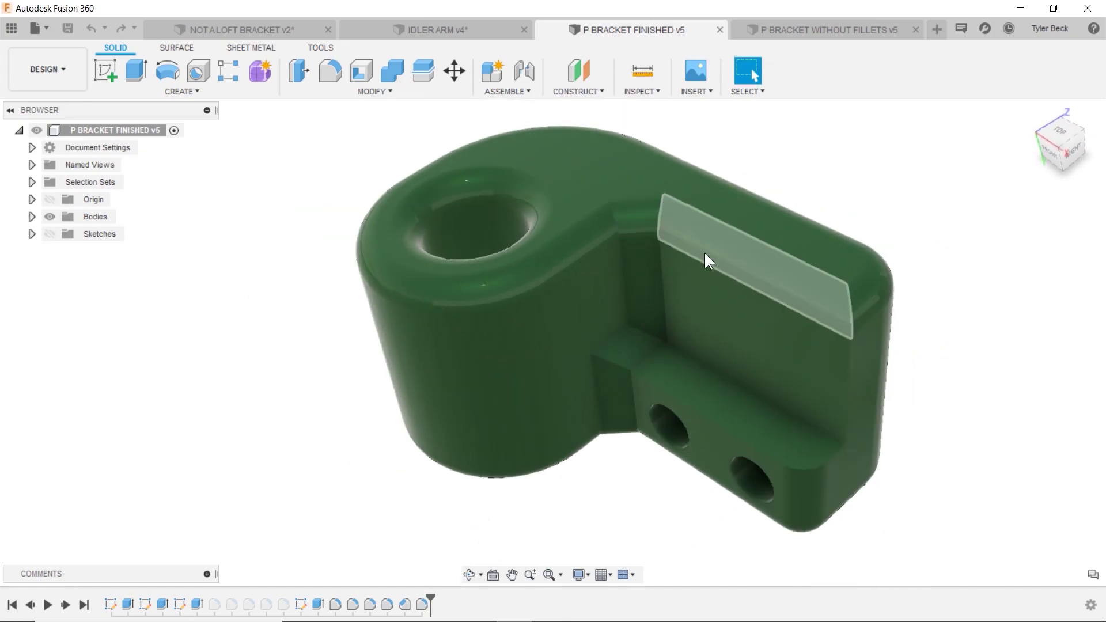
scroll(662, 271, "down", 2)
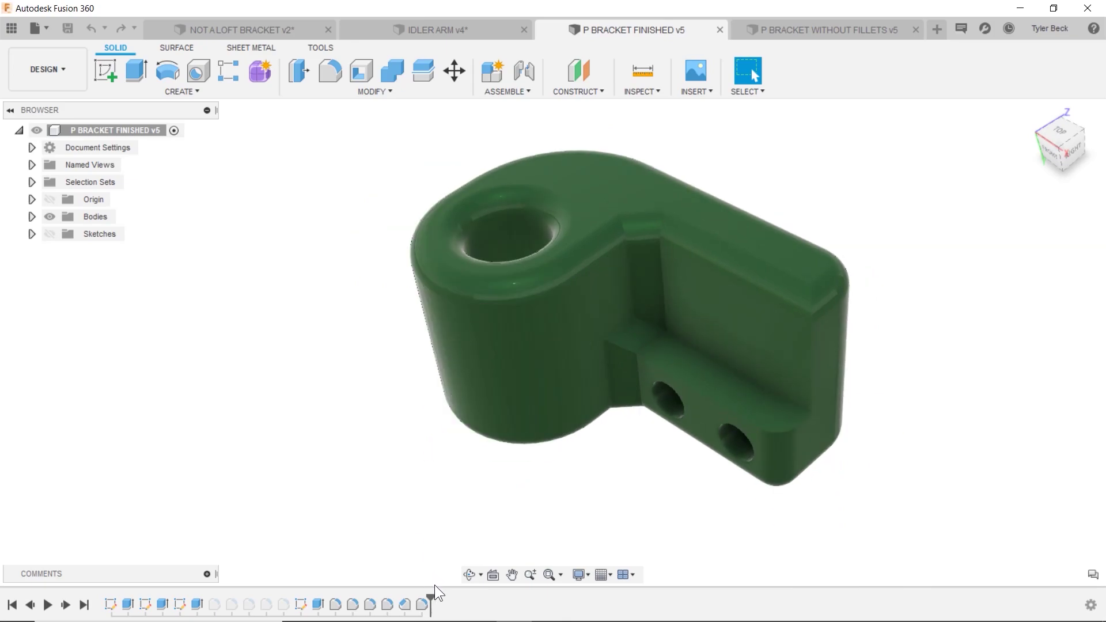
left_click_drag(431, 599, 327, 601)
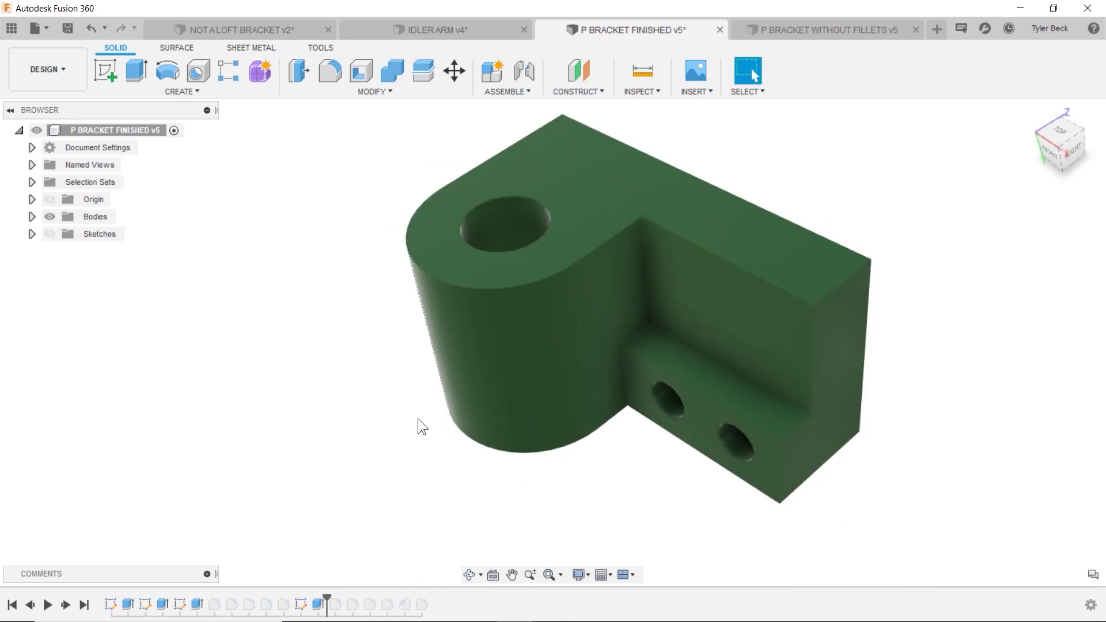
middle_click_drag(626, 479, 662, 461, "shift")
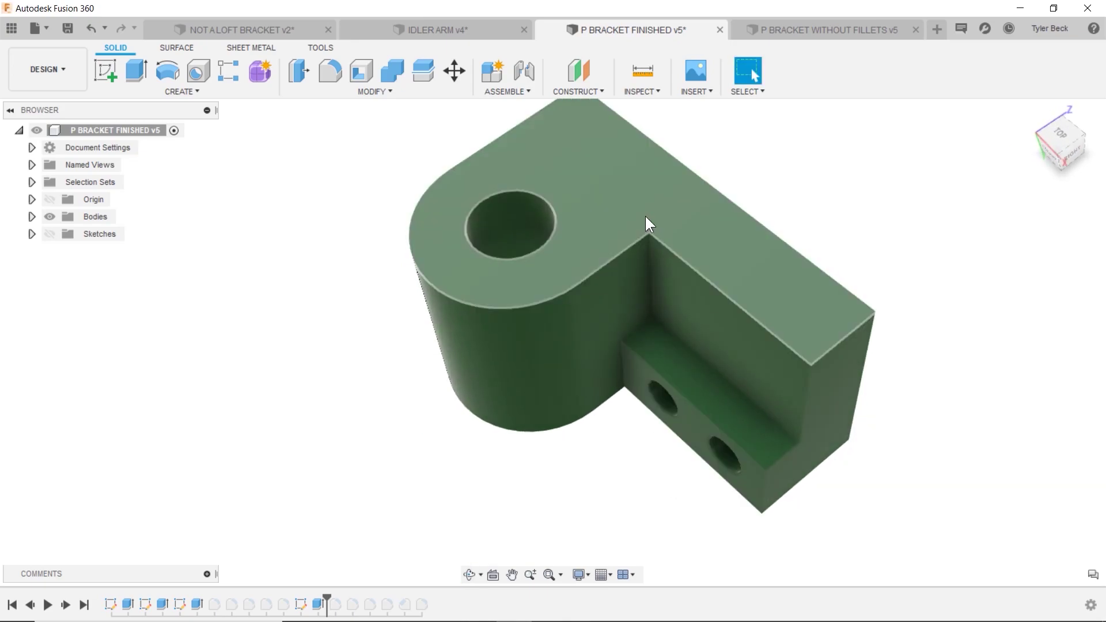
left_click(648, 206)
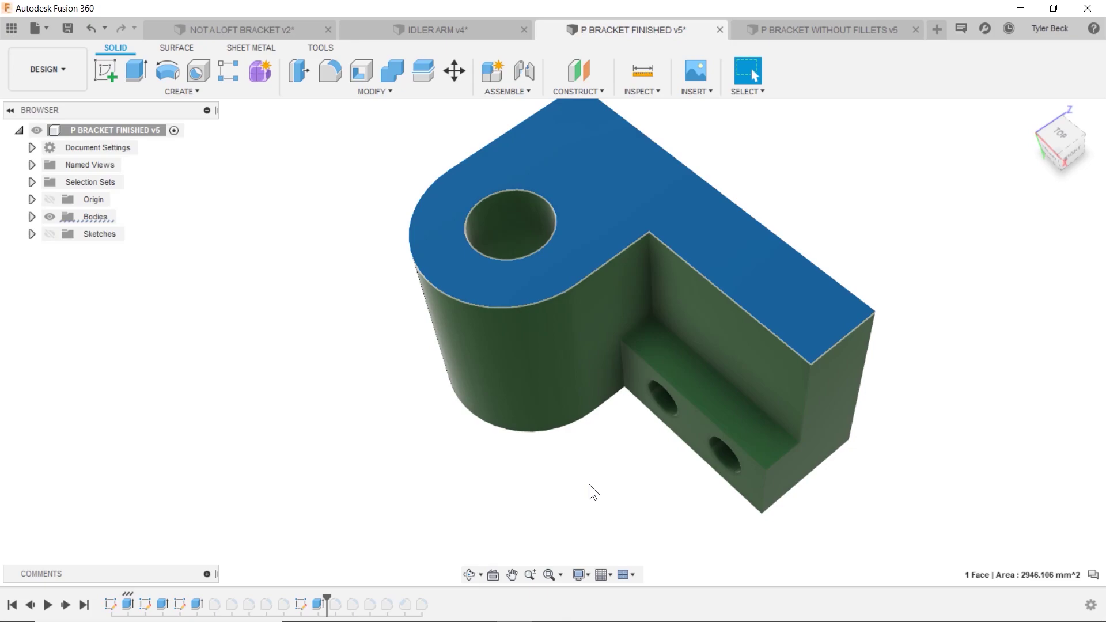
left_click(589, 484)
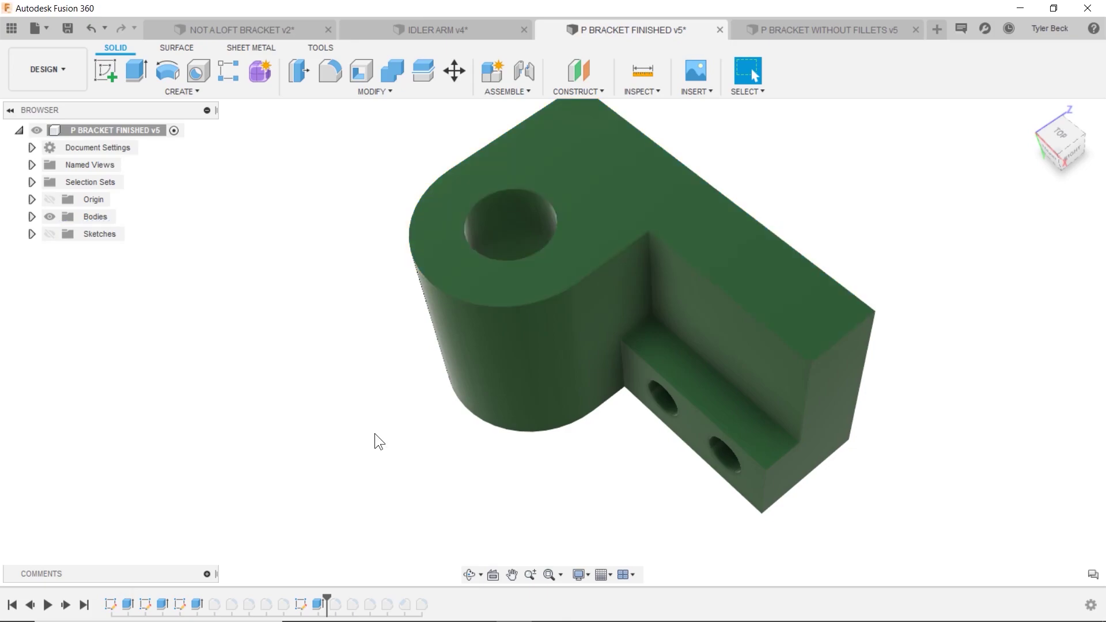